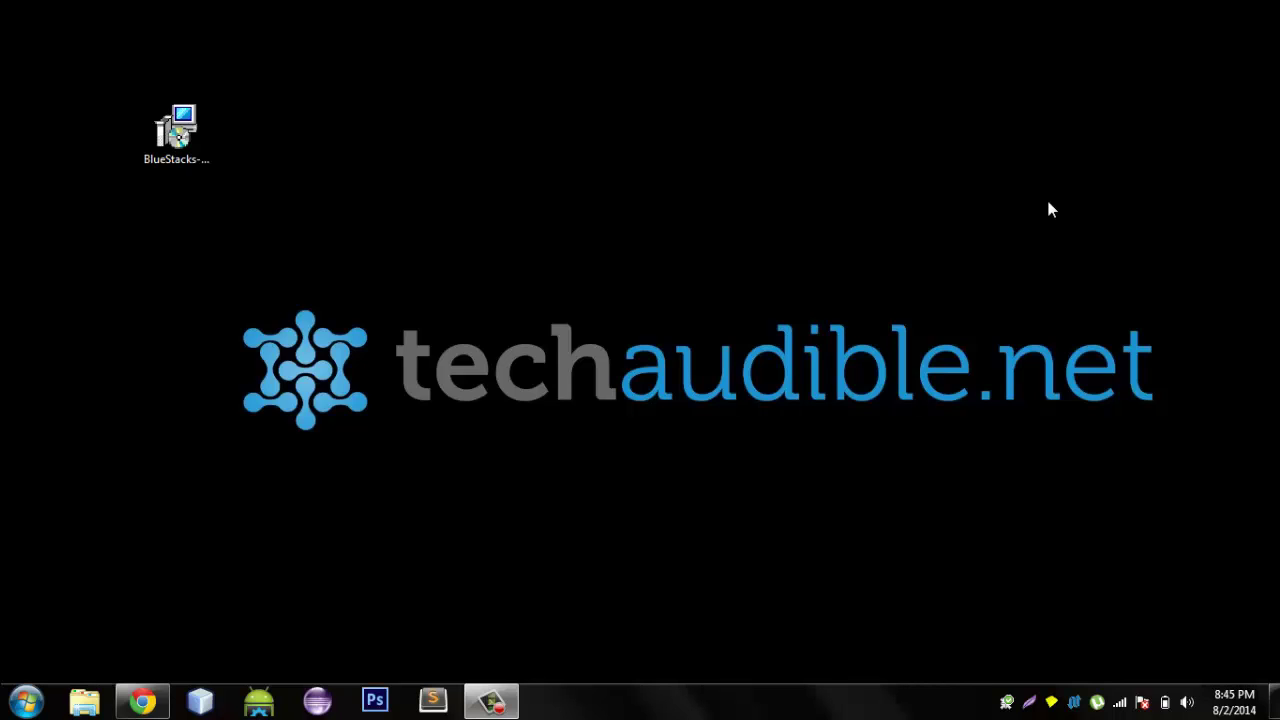
Run the downloaded BlueStacks installer, keep C:\ProgramData as data location, and install with both features enabled.
left_click(143, 702)
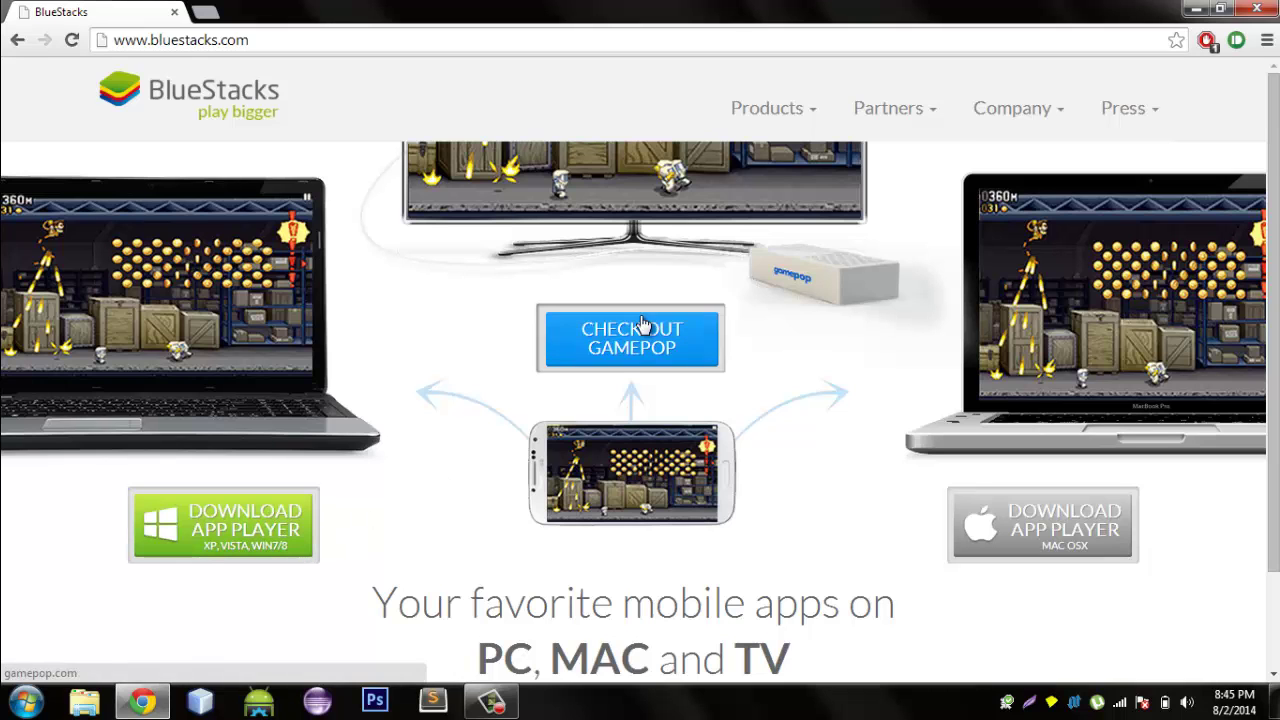
left_click(1192, 9)
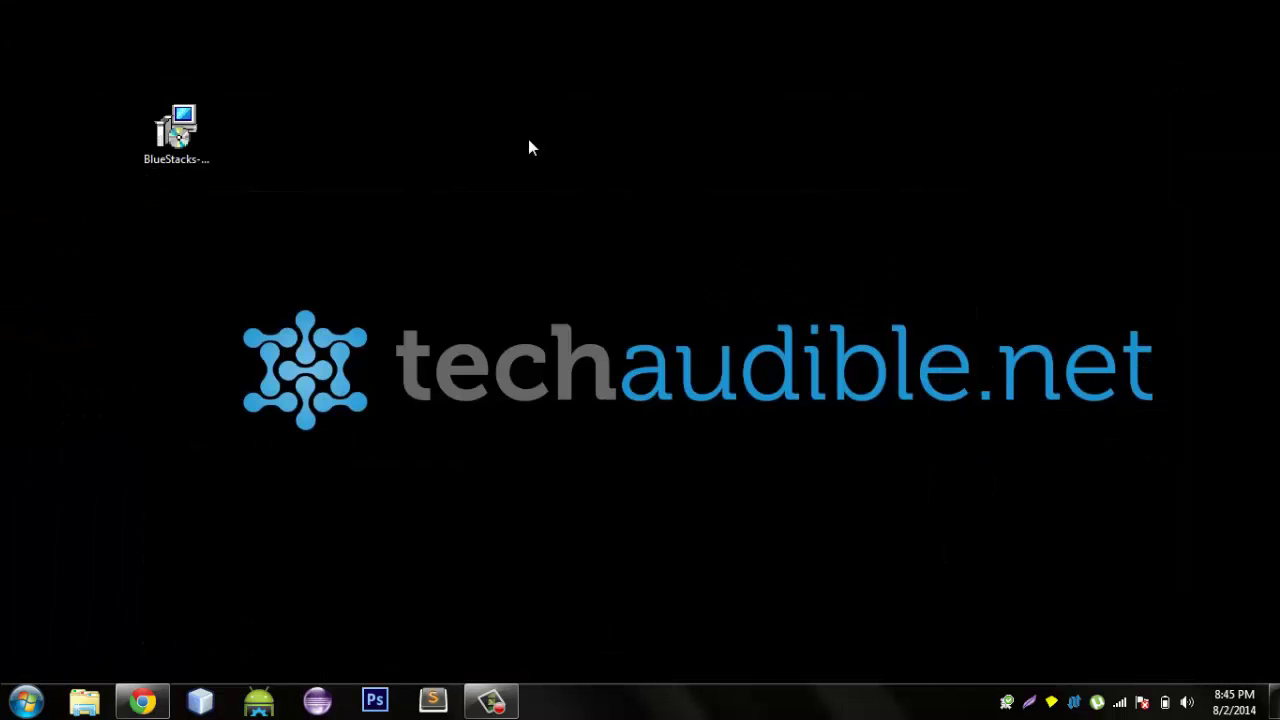
double_click(152, 155)
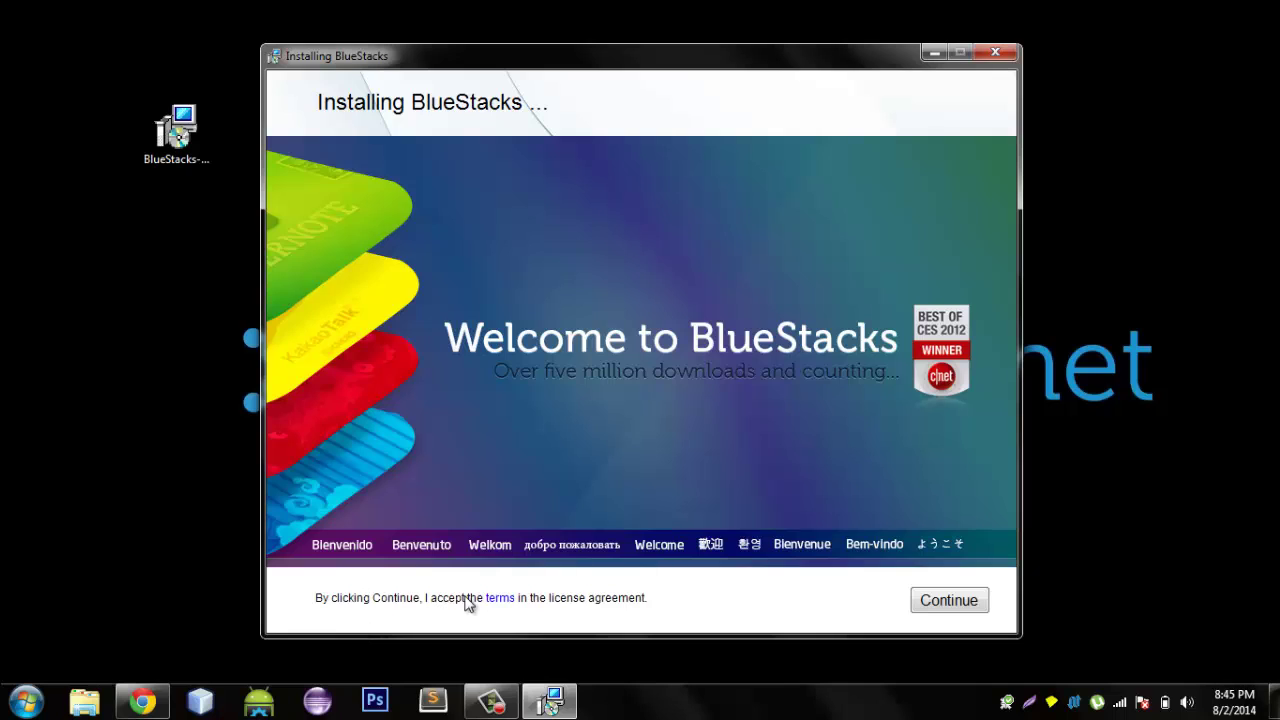
left_click(963, 598)
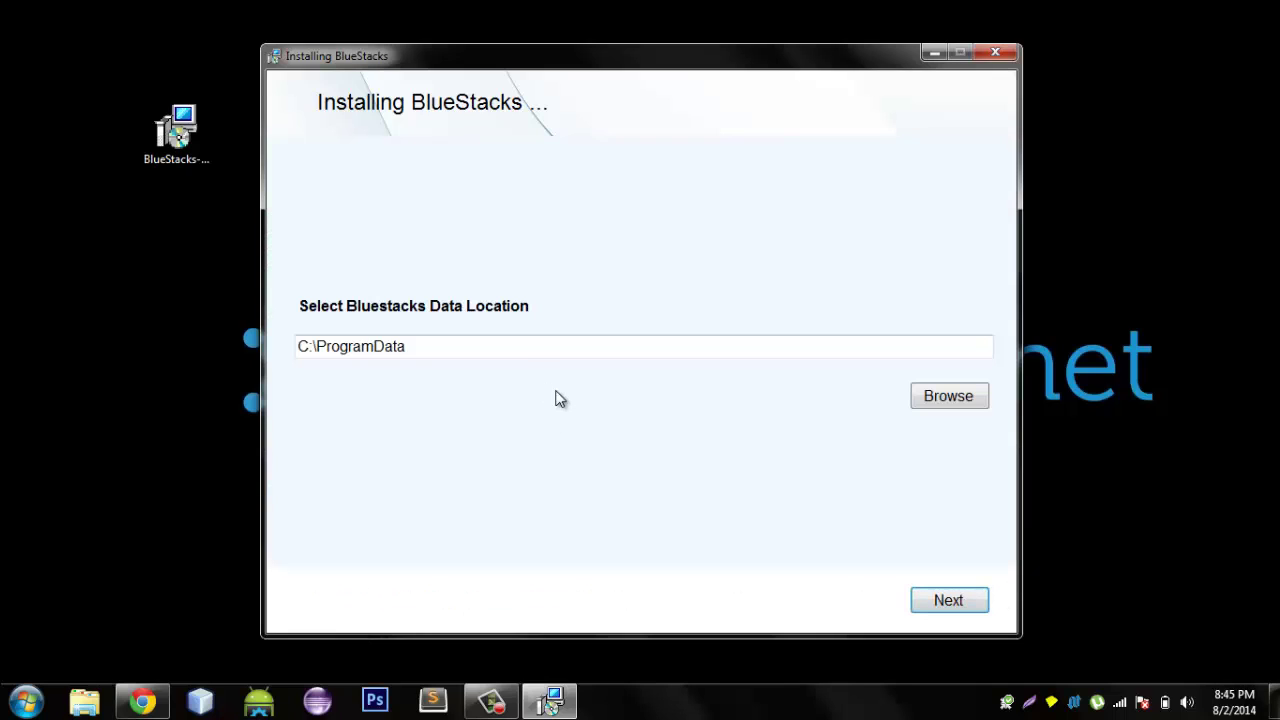
left_click(502, 348)
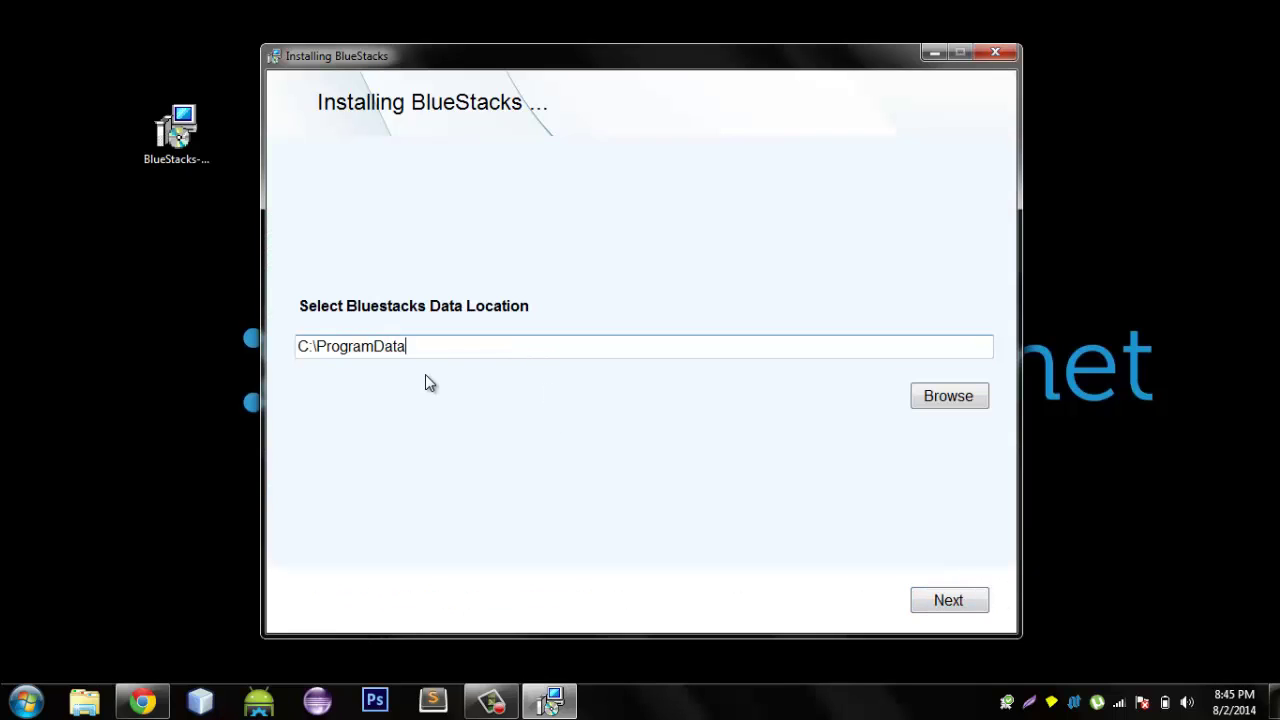
left_click(976, 600)
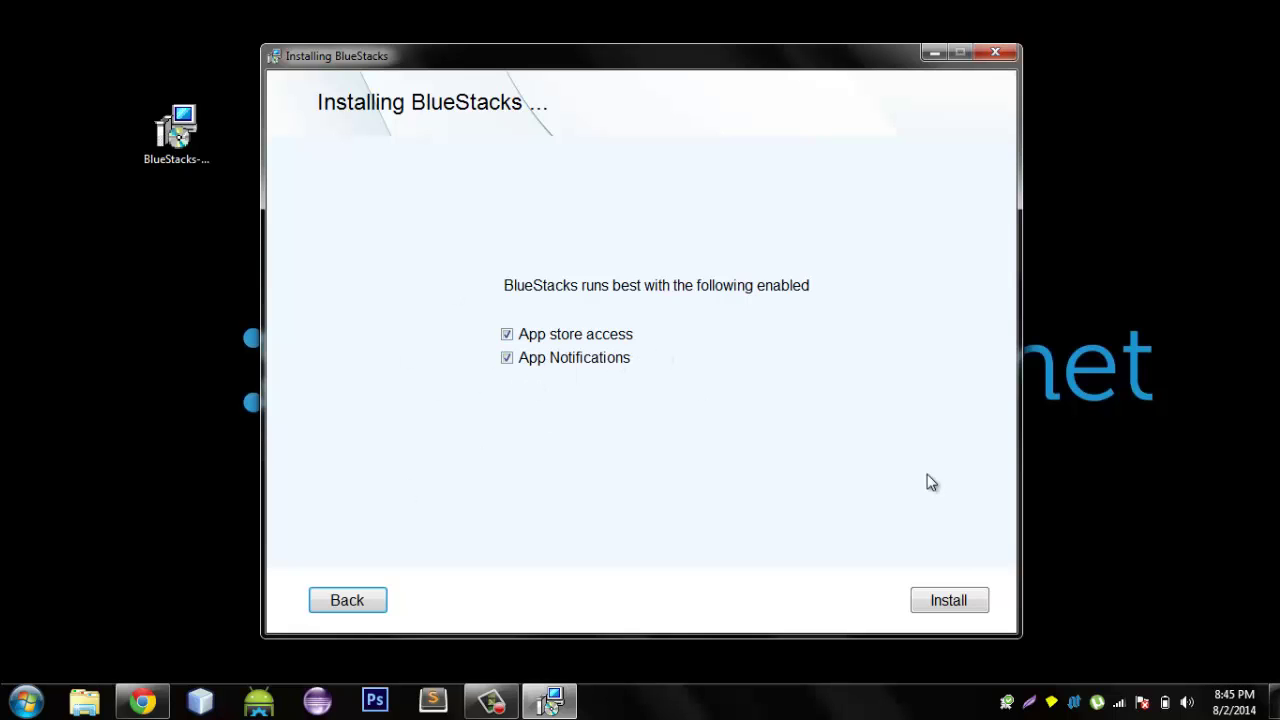
left_click(945, 598)
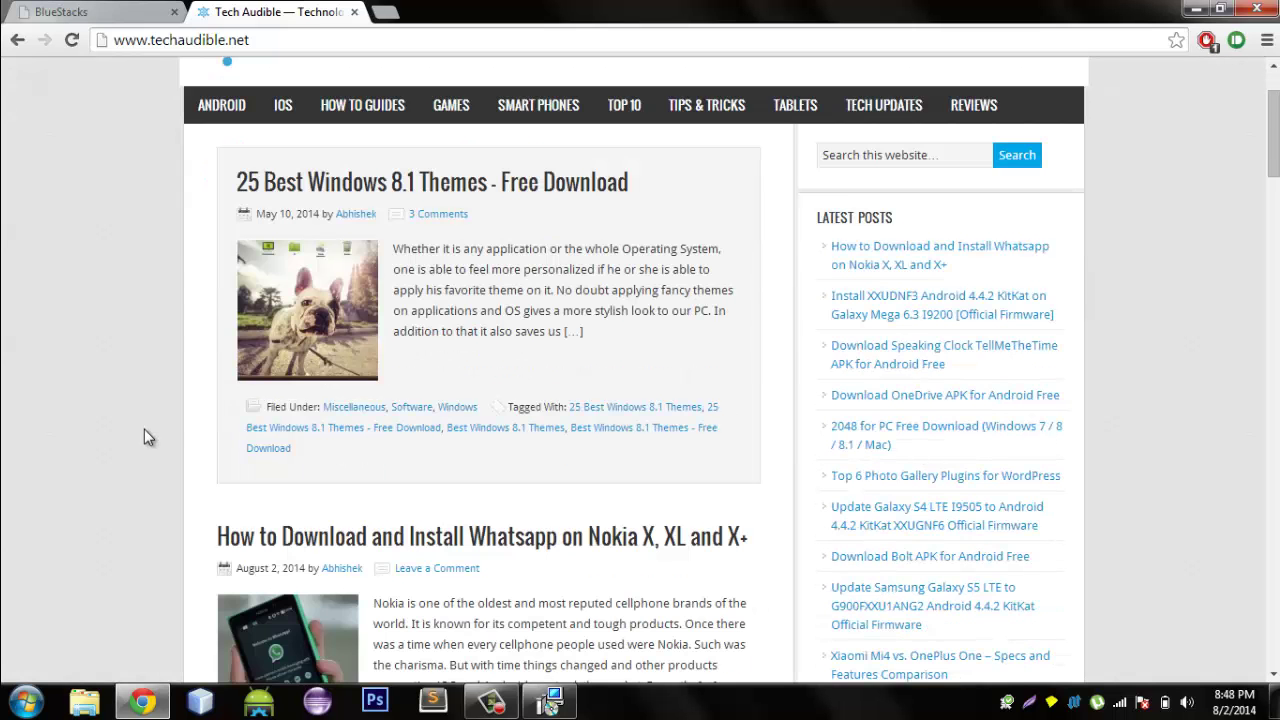
Check the BlueStacks install progress, then bookmark techaudible.net to the bookmarks bar.
scroll(155, 400, "up", 4)
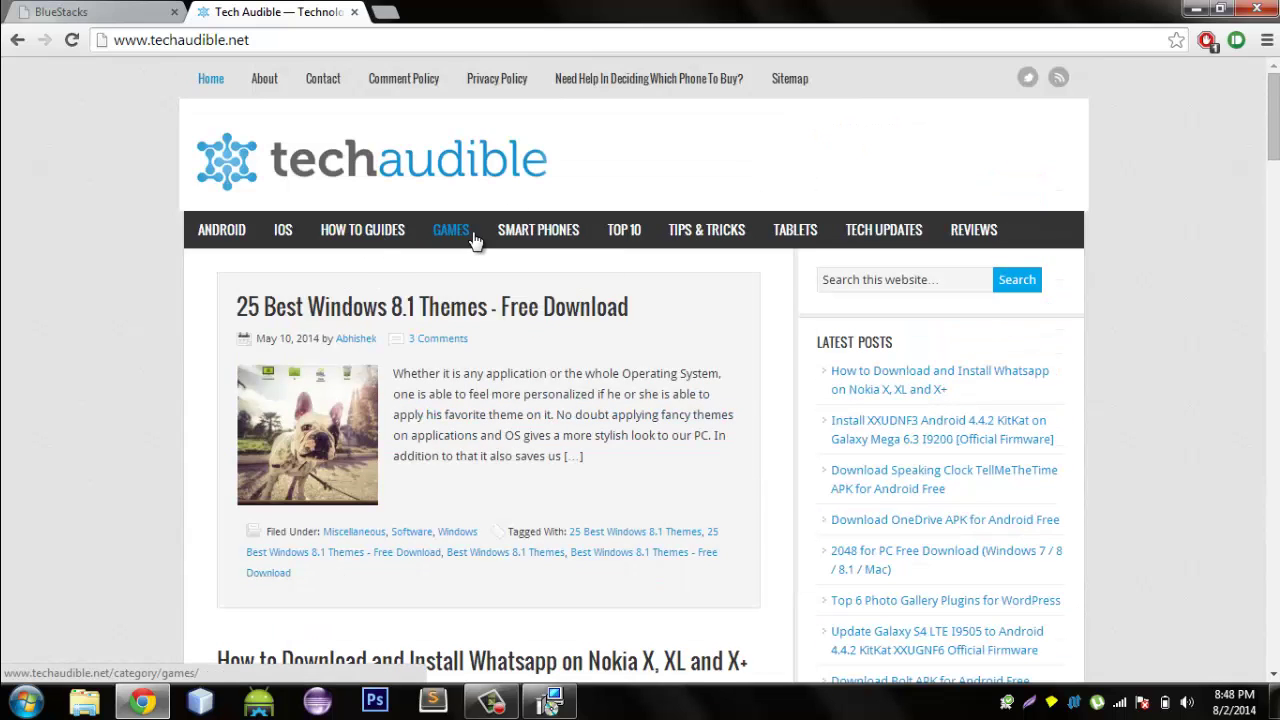
left_click(1196, 10)
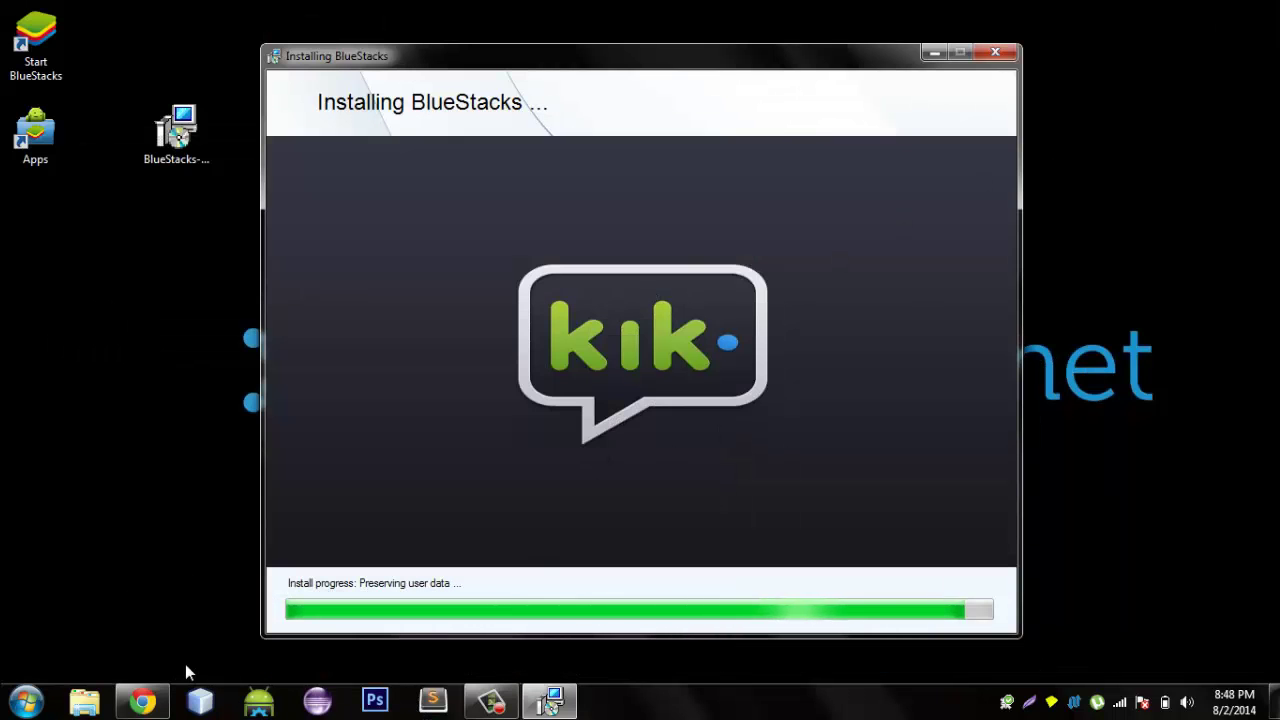
left_click(140, 606)
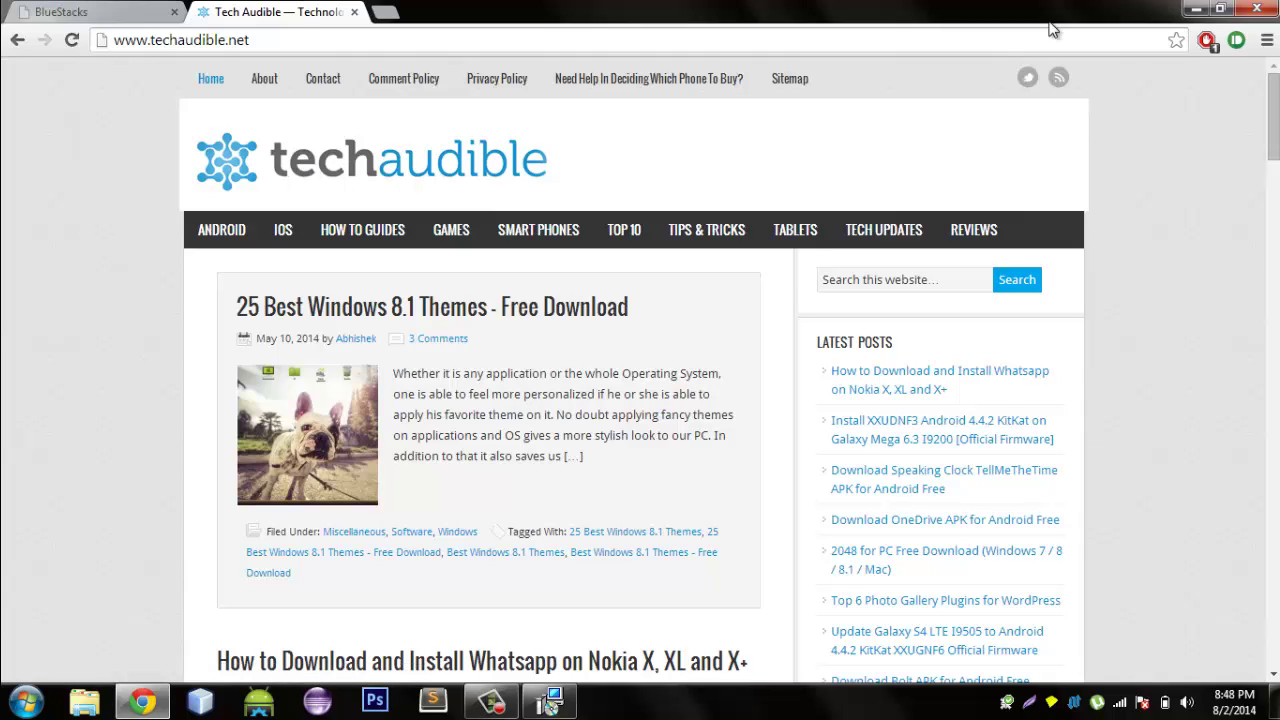
left_click(1175, 41)
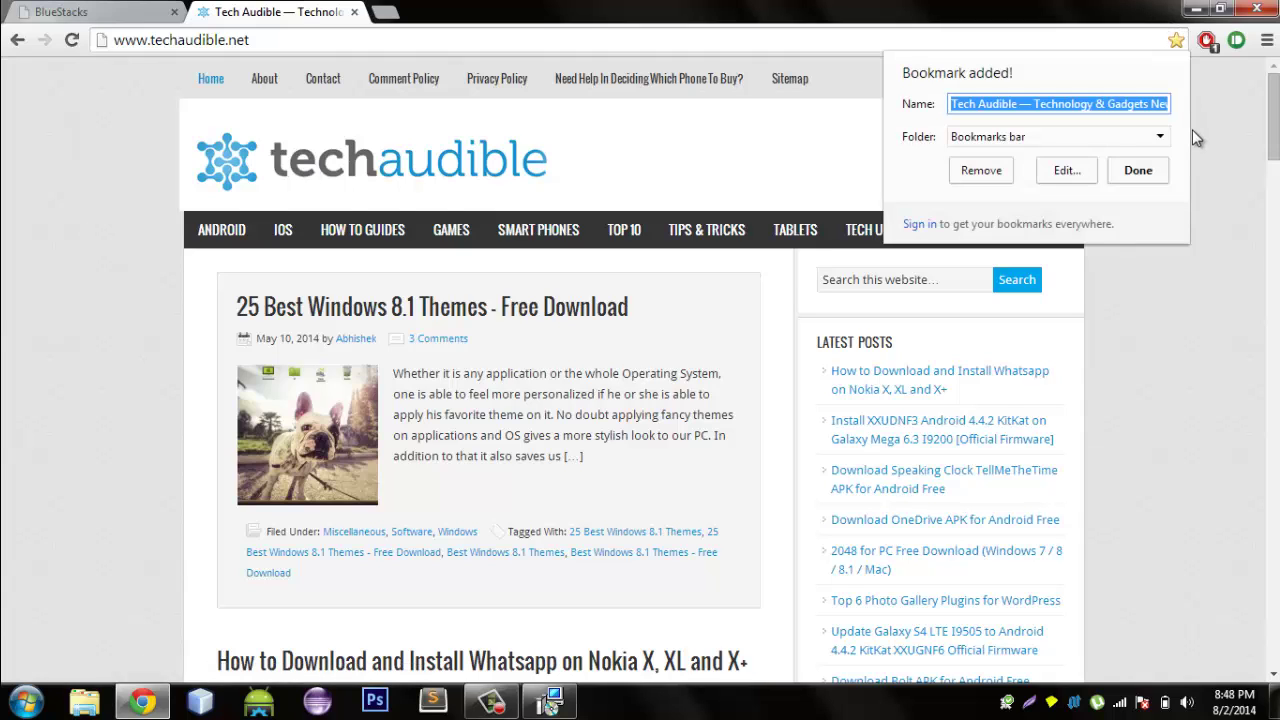
left_click(1136, 171)
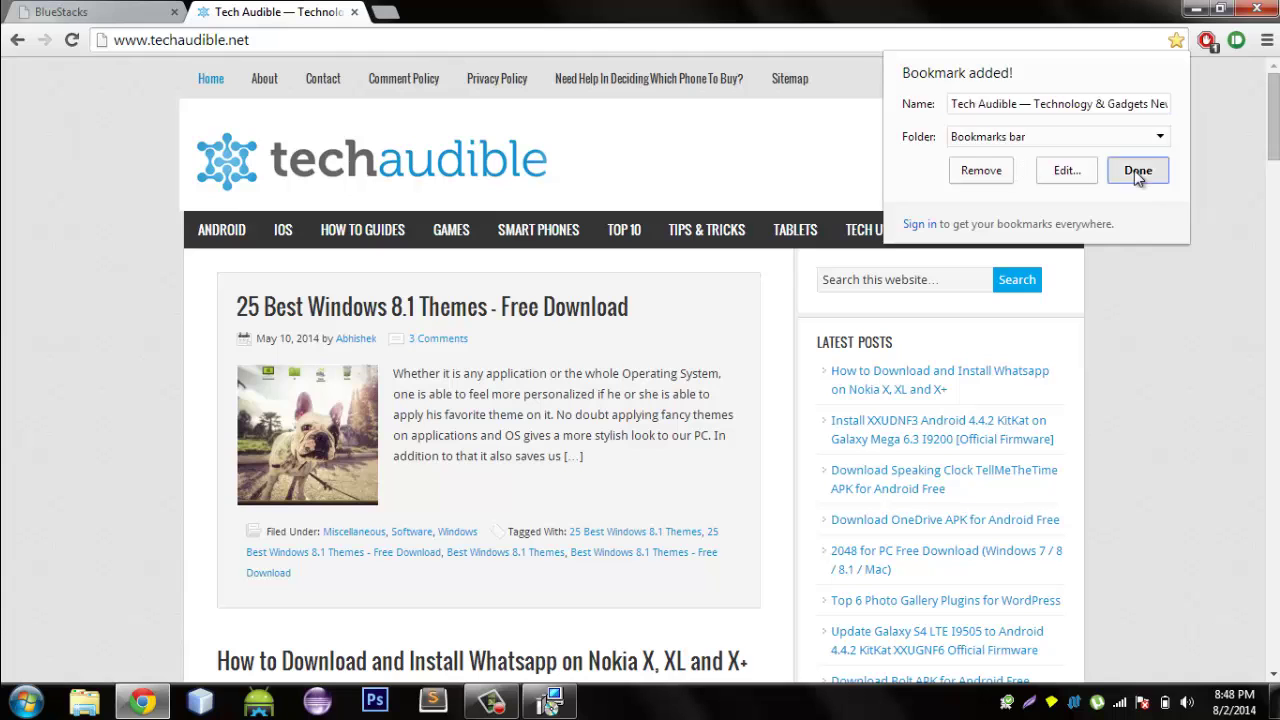
Check the installer again and scroll techaudible.net to its 2048 for PC post.
left_click(1196, 10)
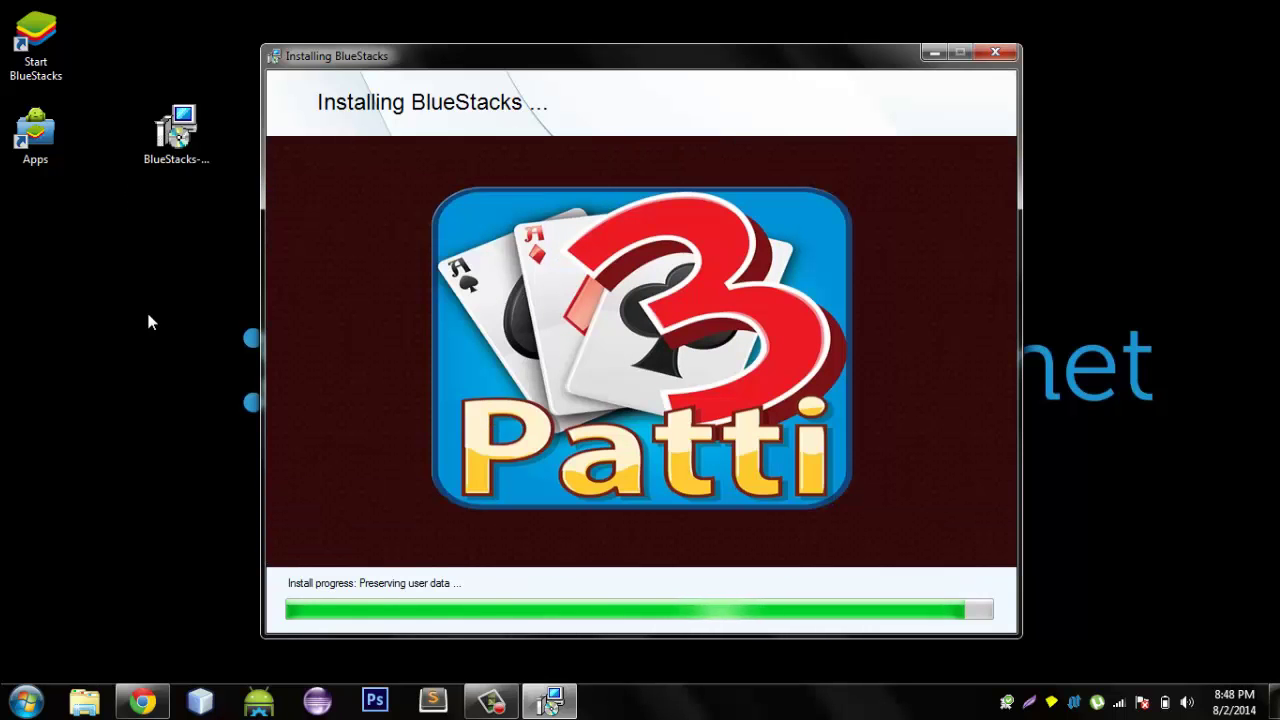
left_click(143, 701)
scroll(71, 238, "down", 11)
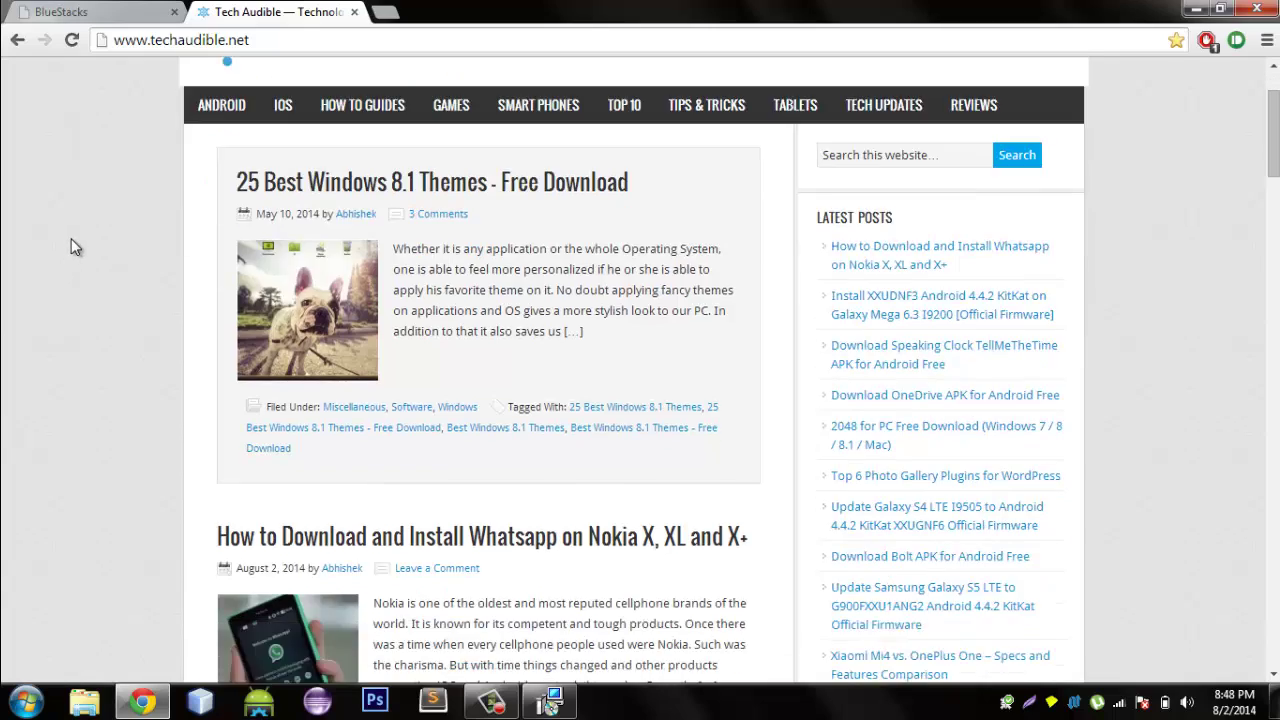
scroll(71, 238, "down", 10)
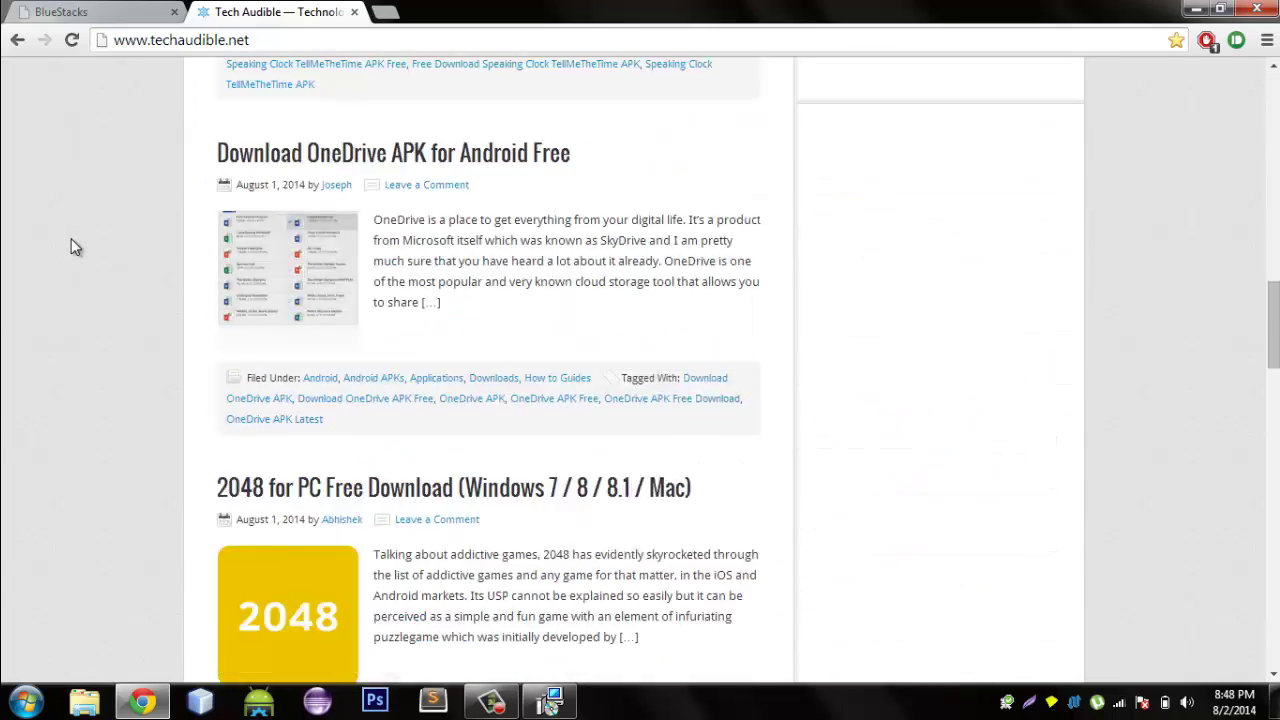
scroll(71, 238, "up", 1)
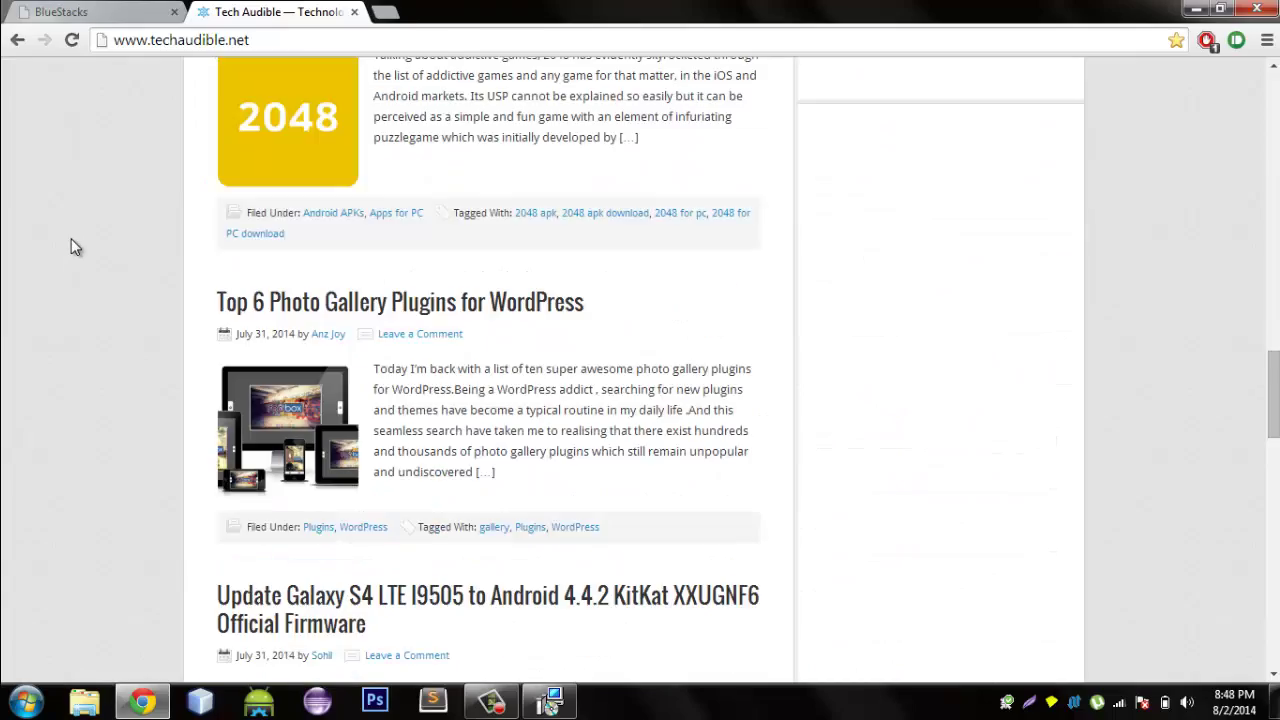
scroll(437, 320, "up", 3)
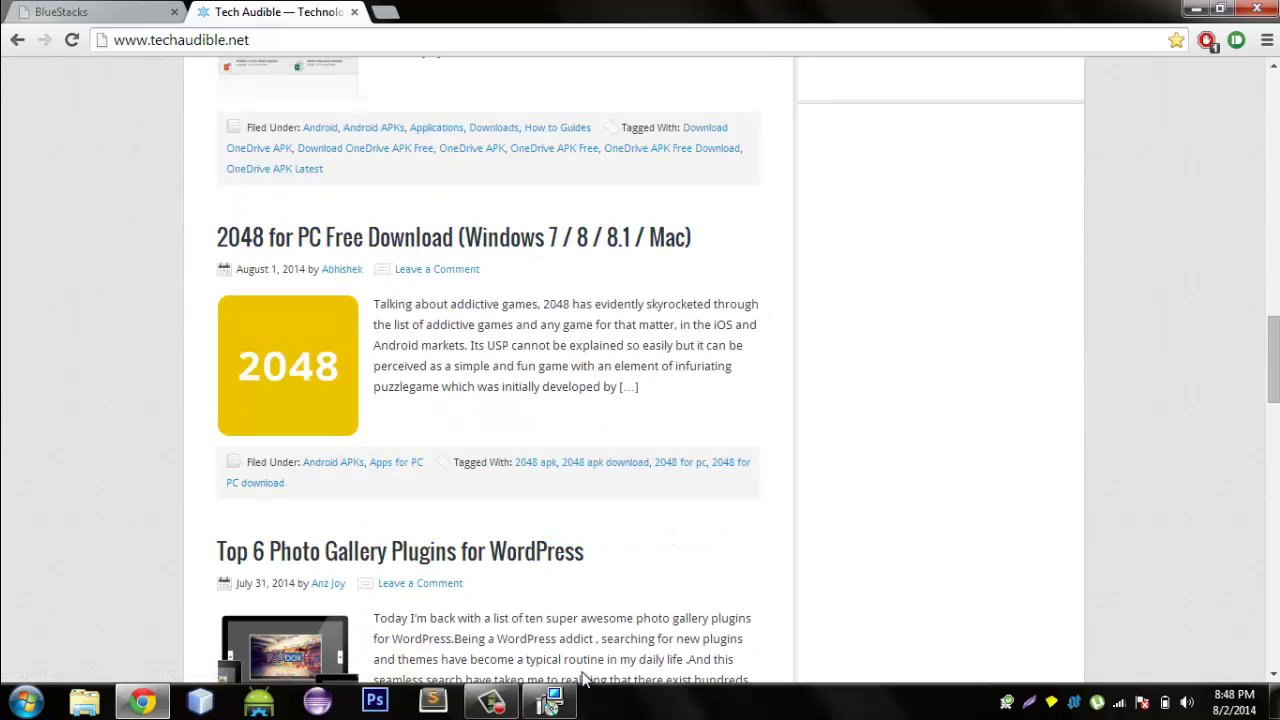
scroll(845, 258, "up", 1)
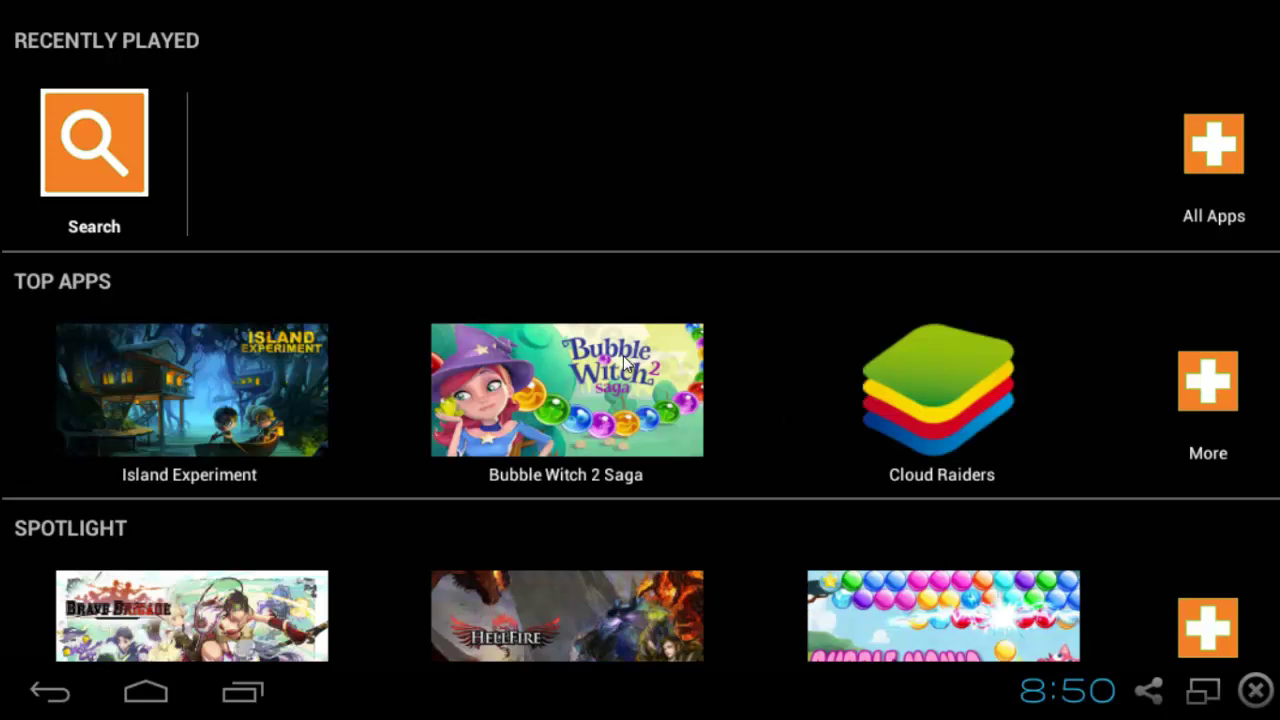
Browse the BlueStacks home screen's Recently Played, Top Apps and Spotlight sections.
scroll(824, 323, "down", 6)
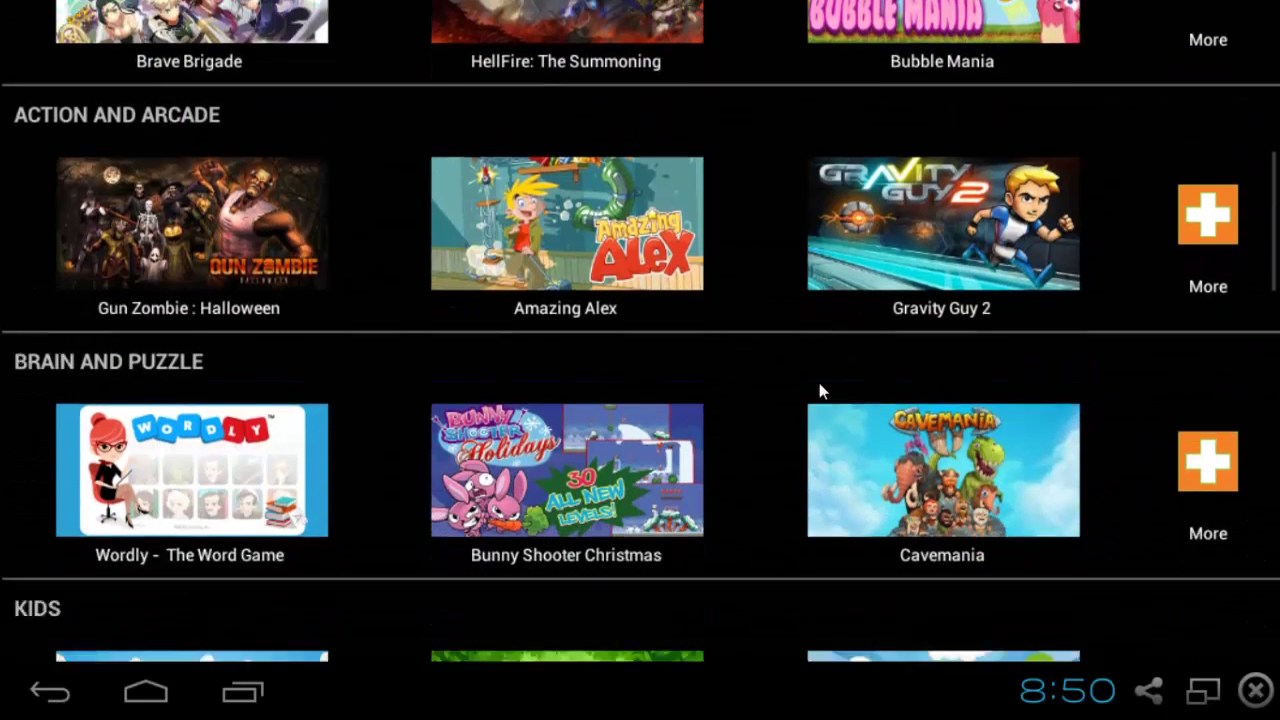
scroll(819, 390, "down", 5)
scroll(363, 343, "up", 3)
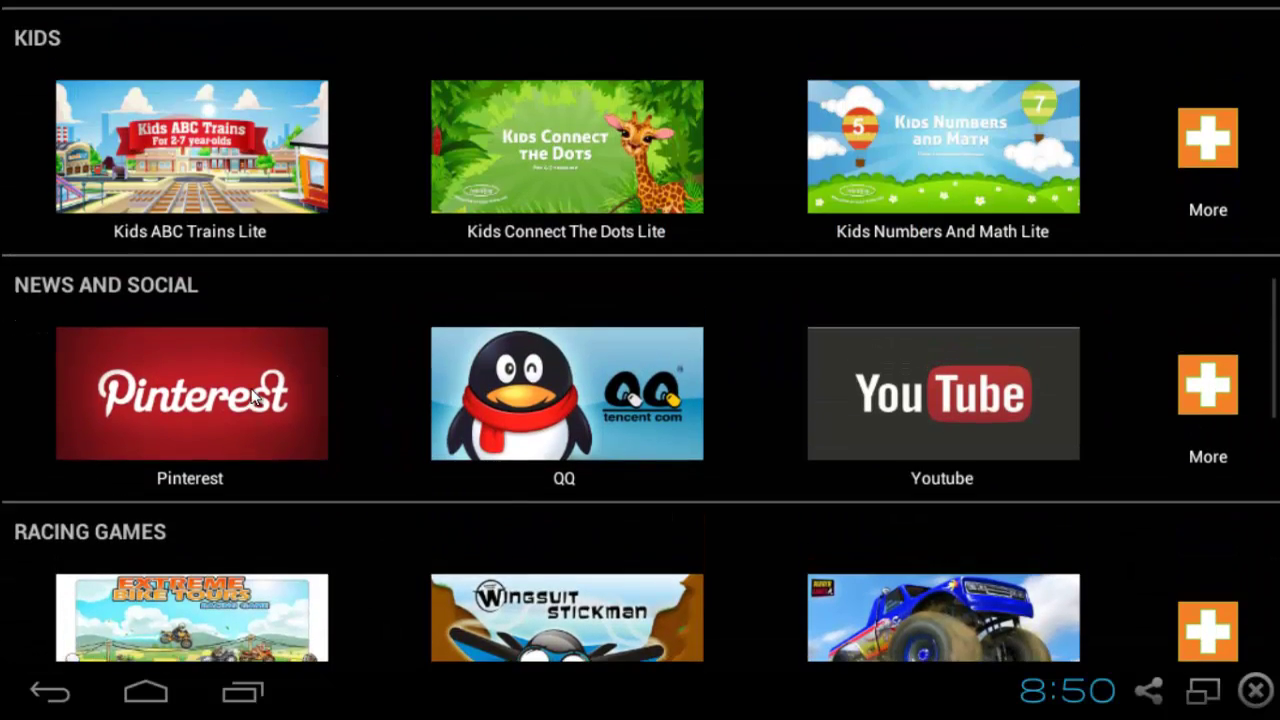
scroll(800, 426, "down", 1)
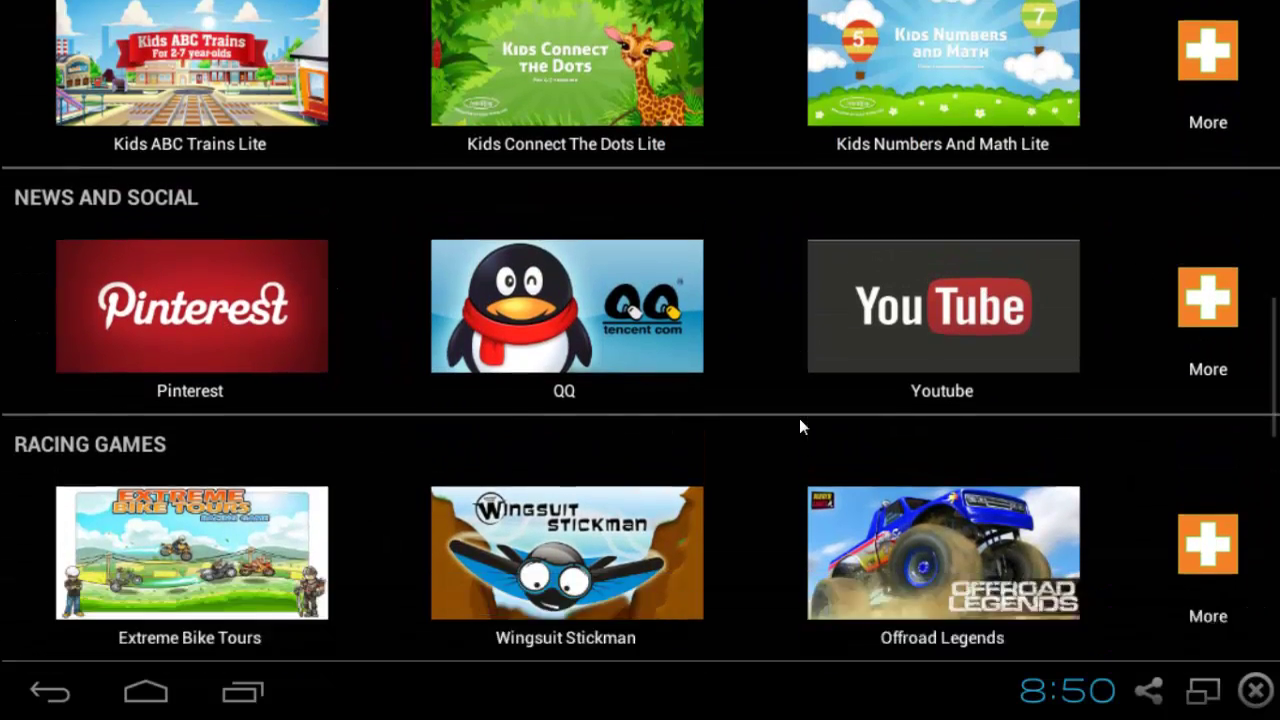
scroll(800, 426, "down", 8)
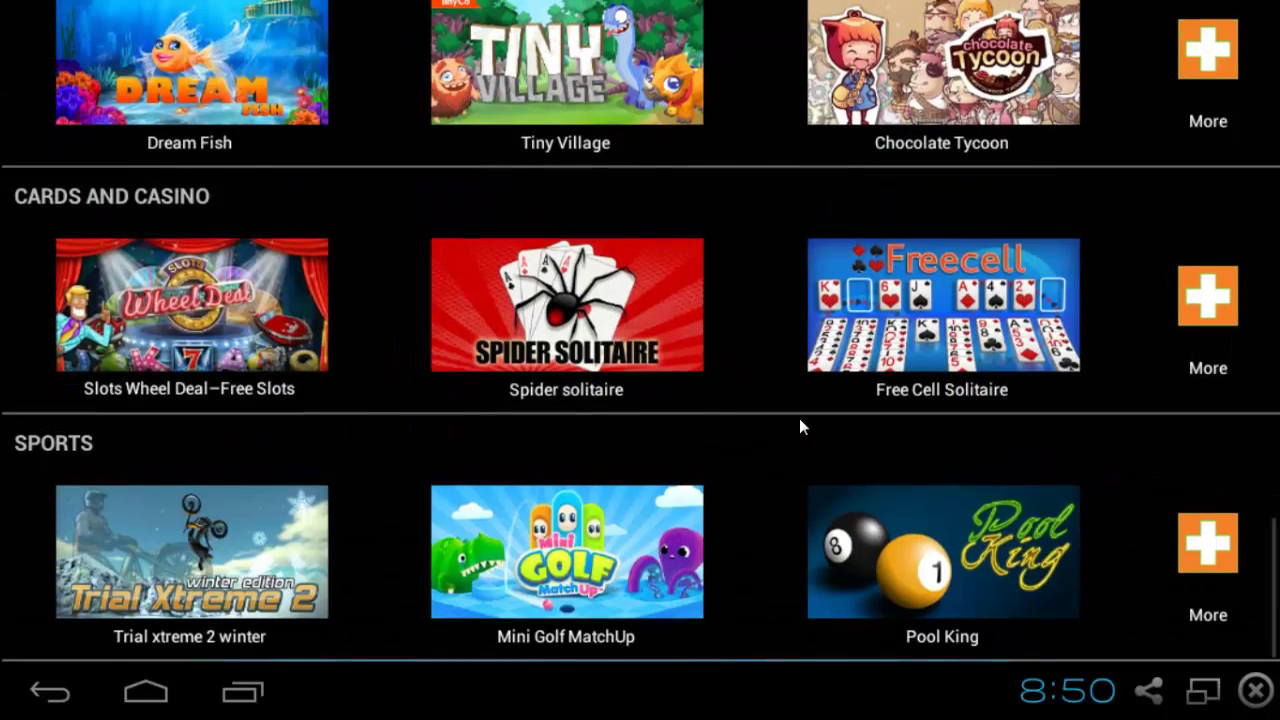
scroll(800, 422, "up", 20)
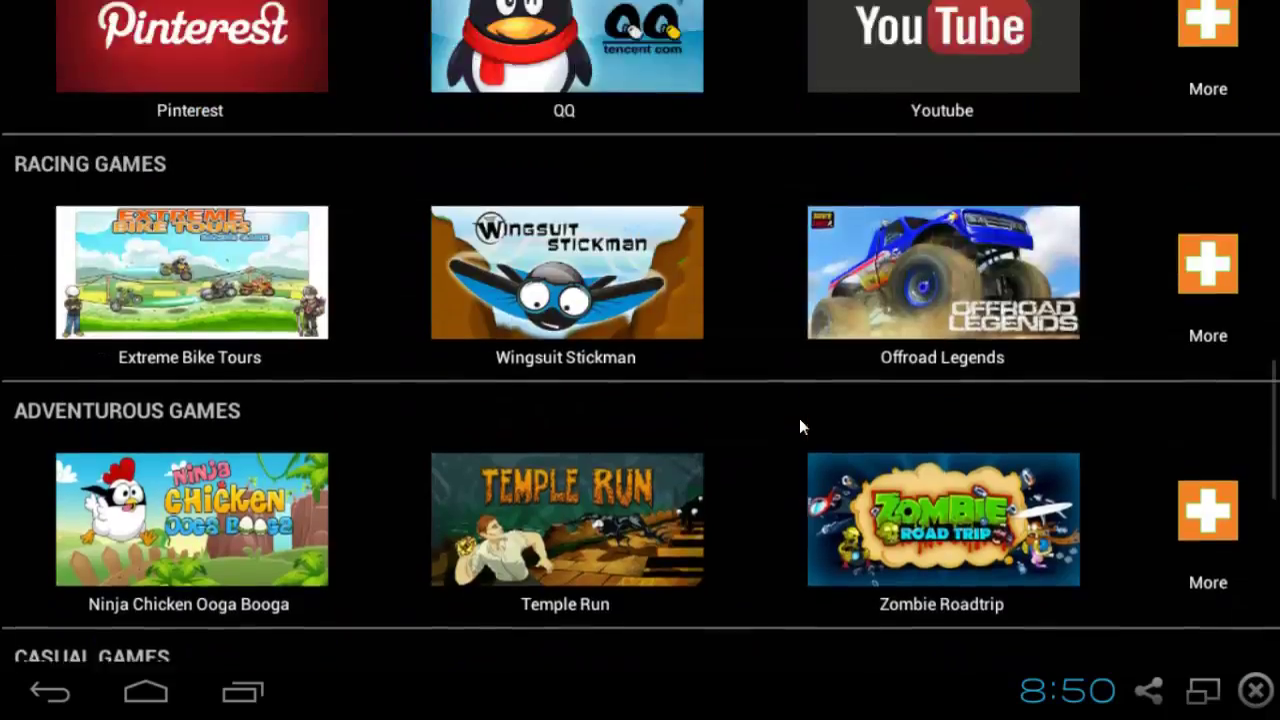
scroll(800, 422, "up", 2)
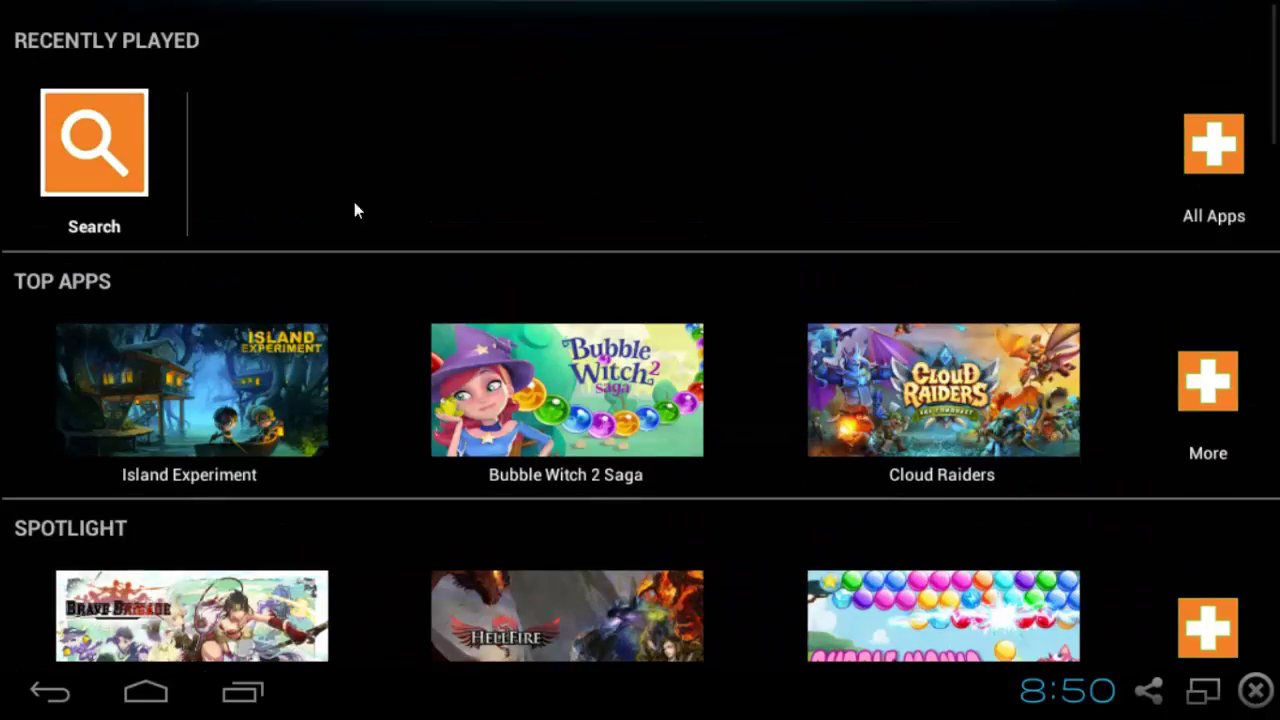
left_click(86, 180)
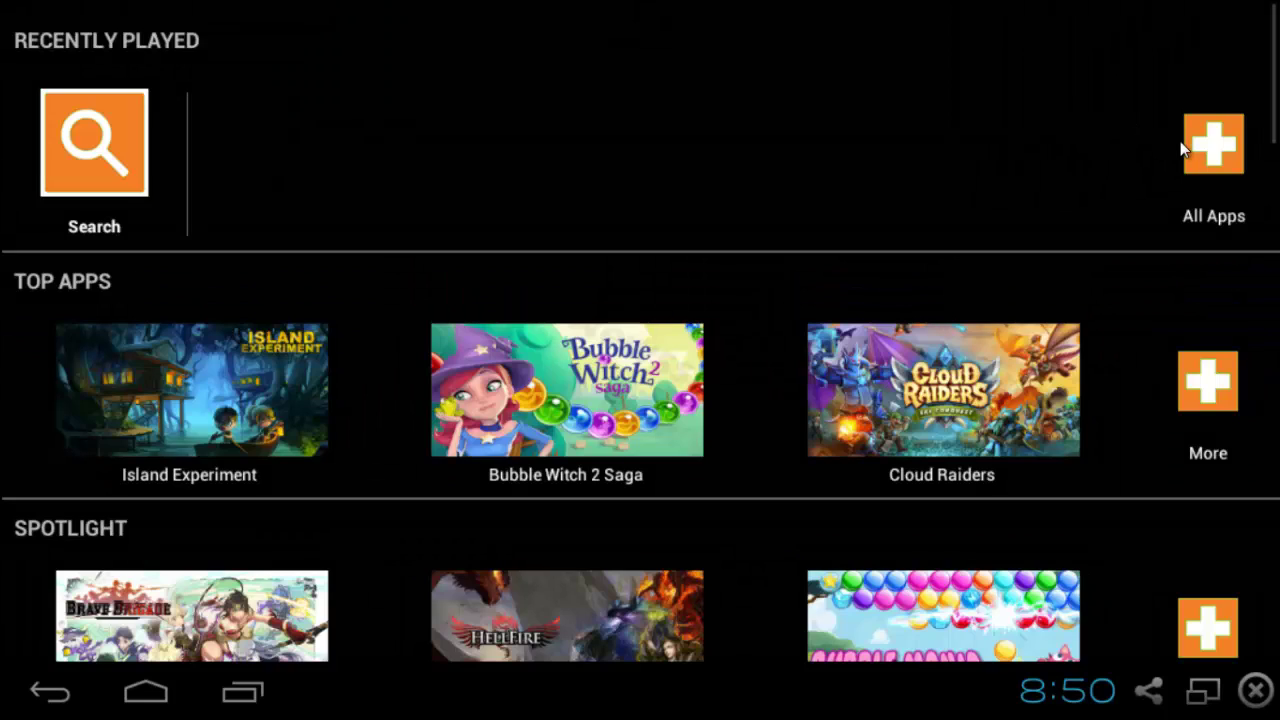
left_click(1180, 141)
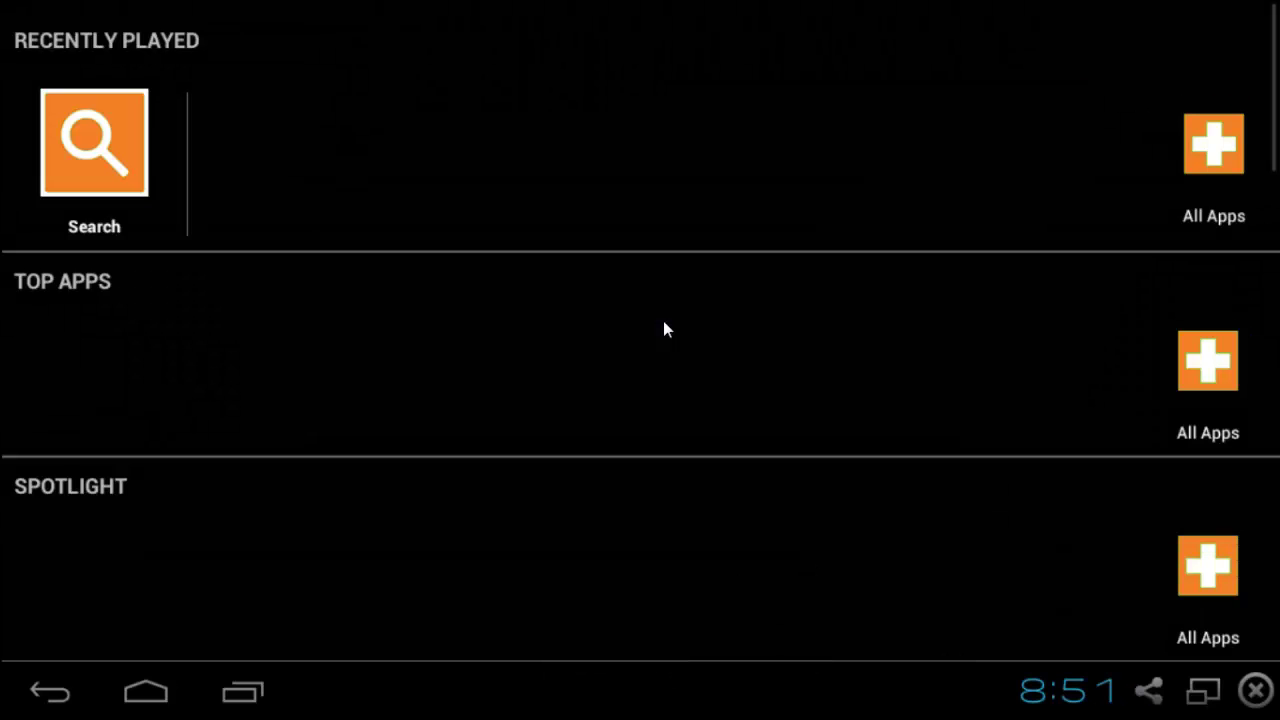
Look at the list of all played apps, then return to the home screen.
left_click(1220, 167)
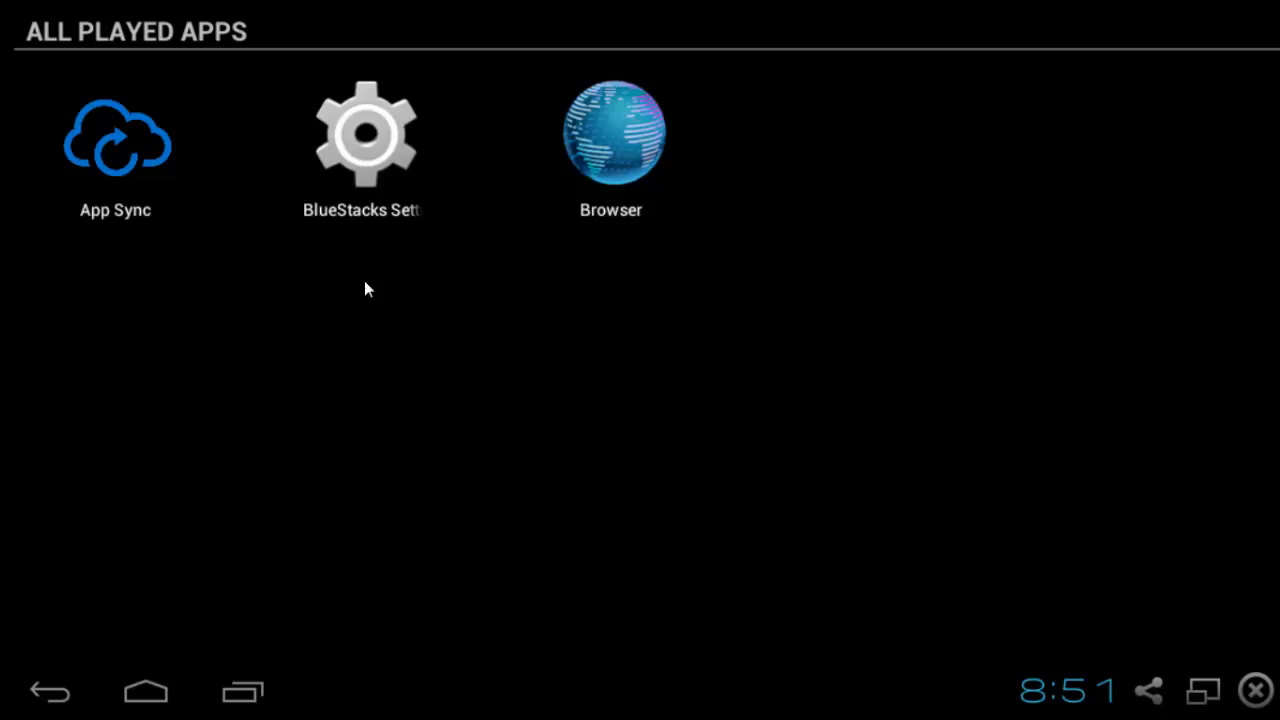
key("Escape")
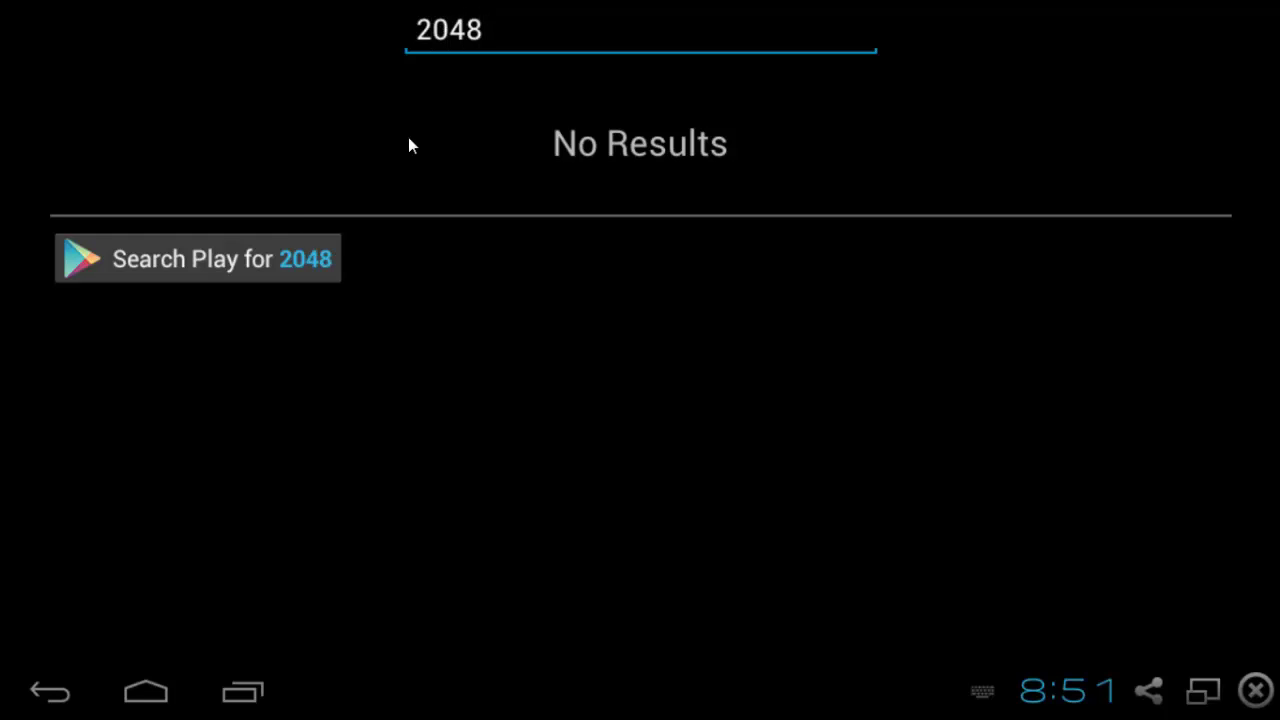
Search the Play Store for 2048 and begin the one-time setup; the first Google sign-in fails.
left_click(255, 250)
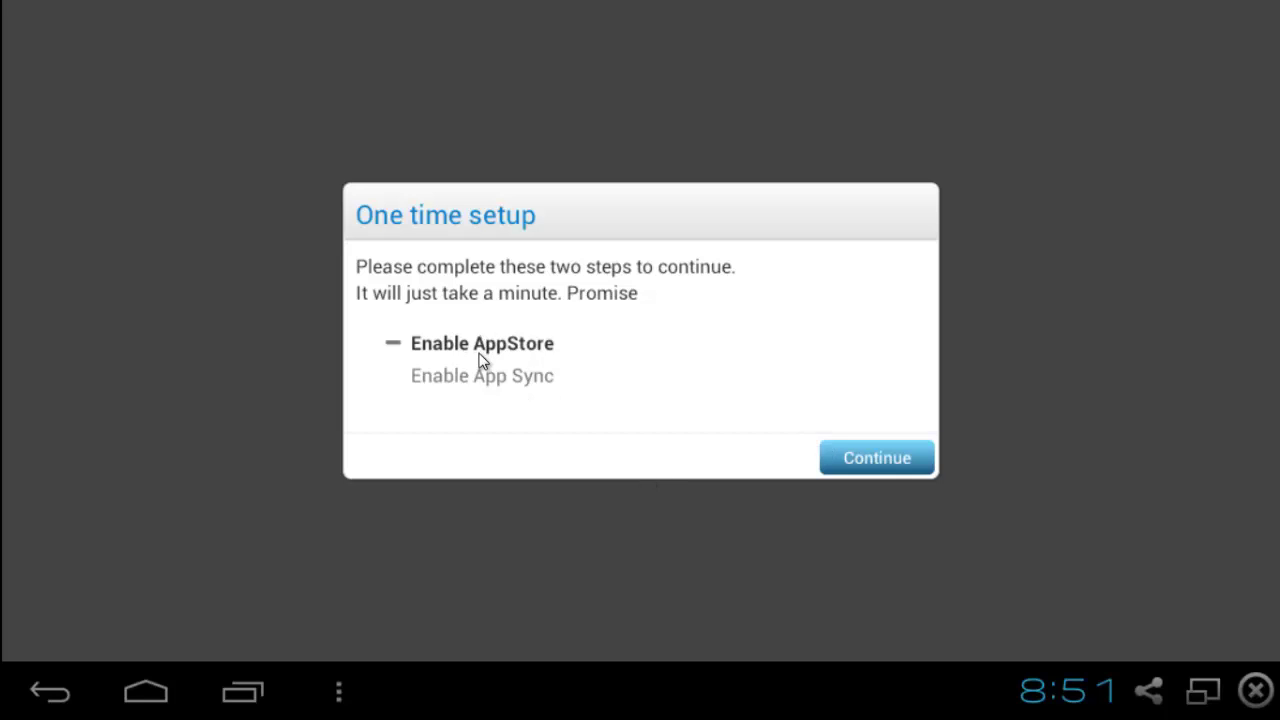
left_click(896, 455)
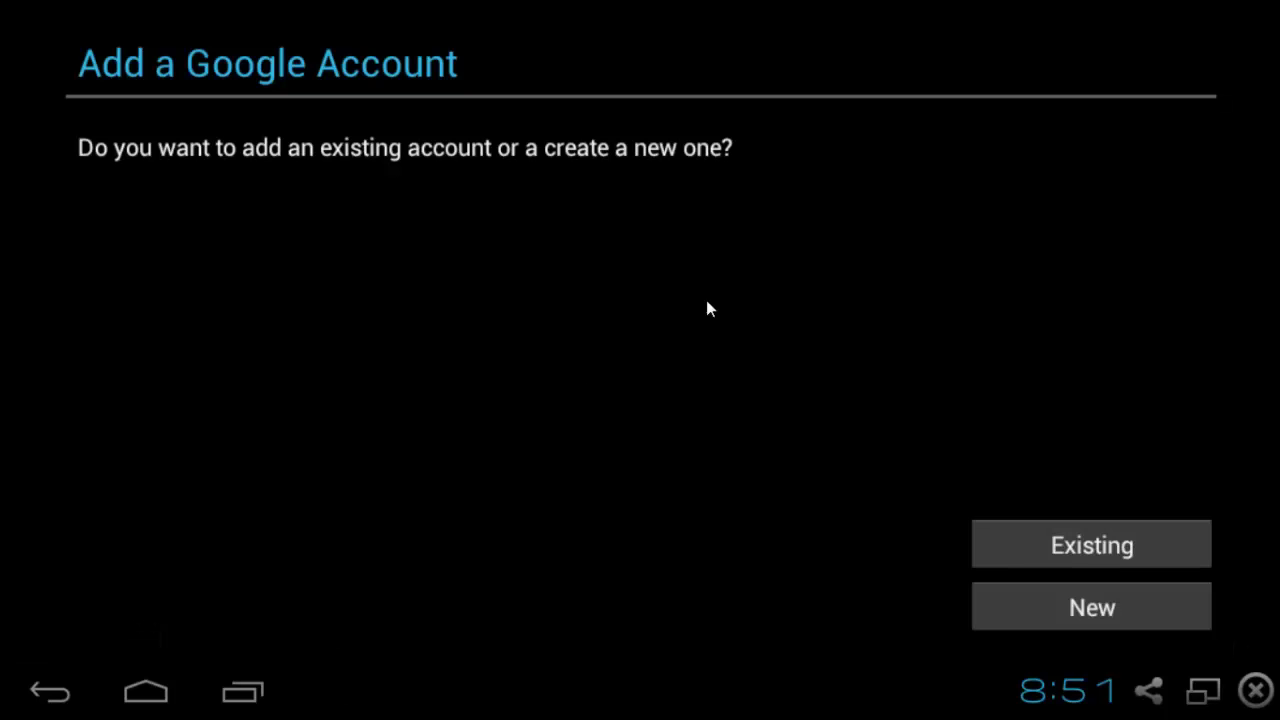
left_click(1097, 545)
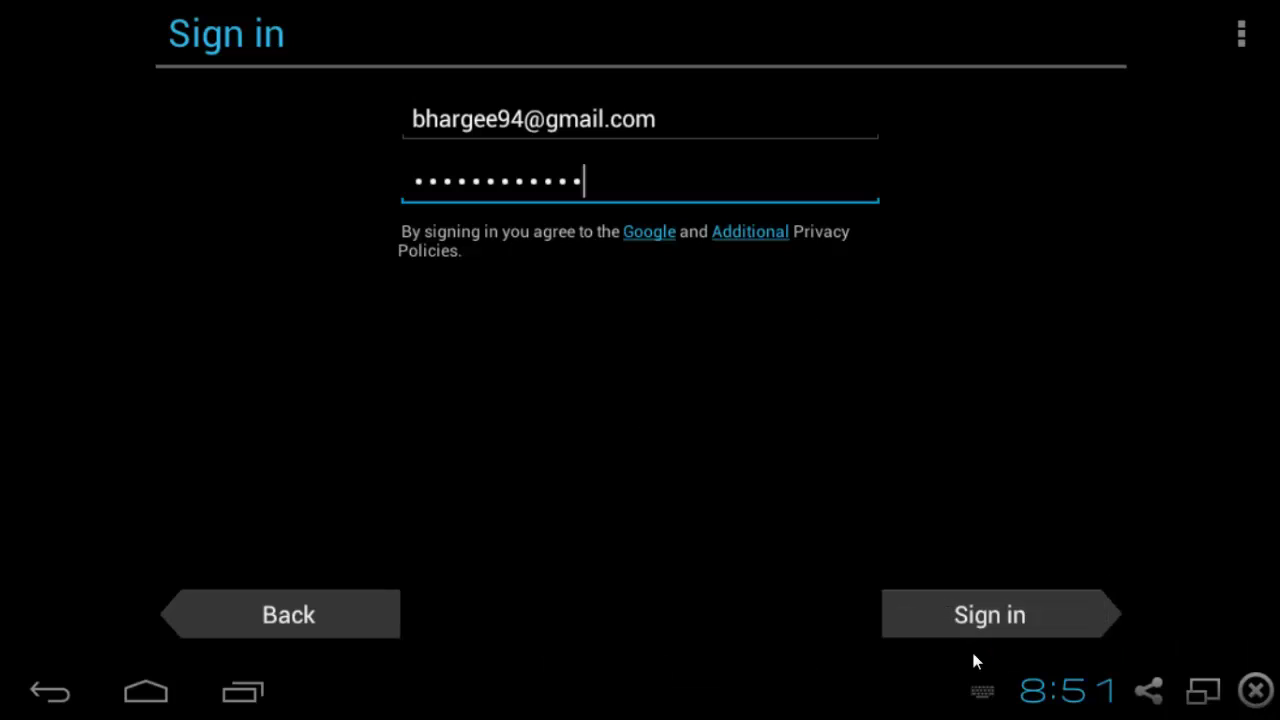
left_click(1012, 620)
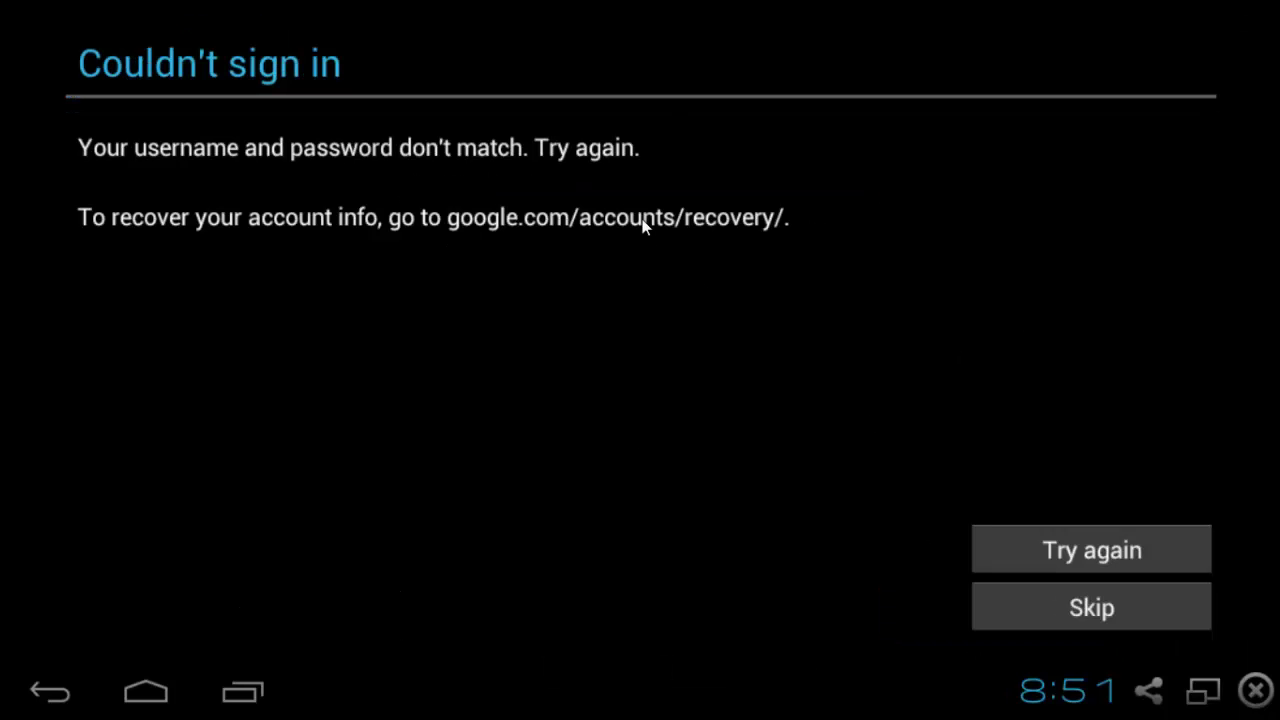
left_click(1070, 597)
Restart setup and sign in with the existing Google account's e-mail and password, skipping Google+ and keeping backup.
left_click(866, 458)
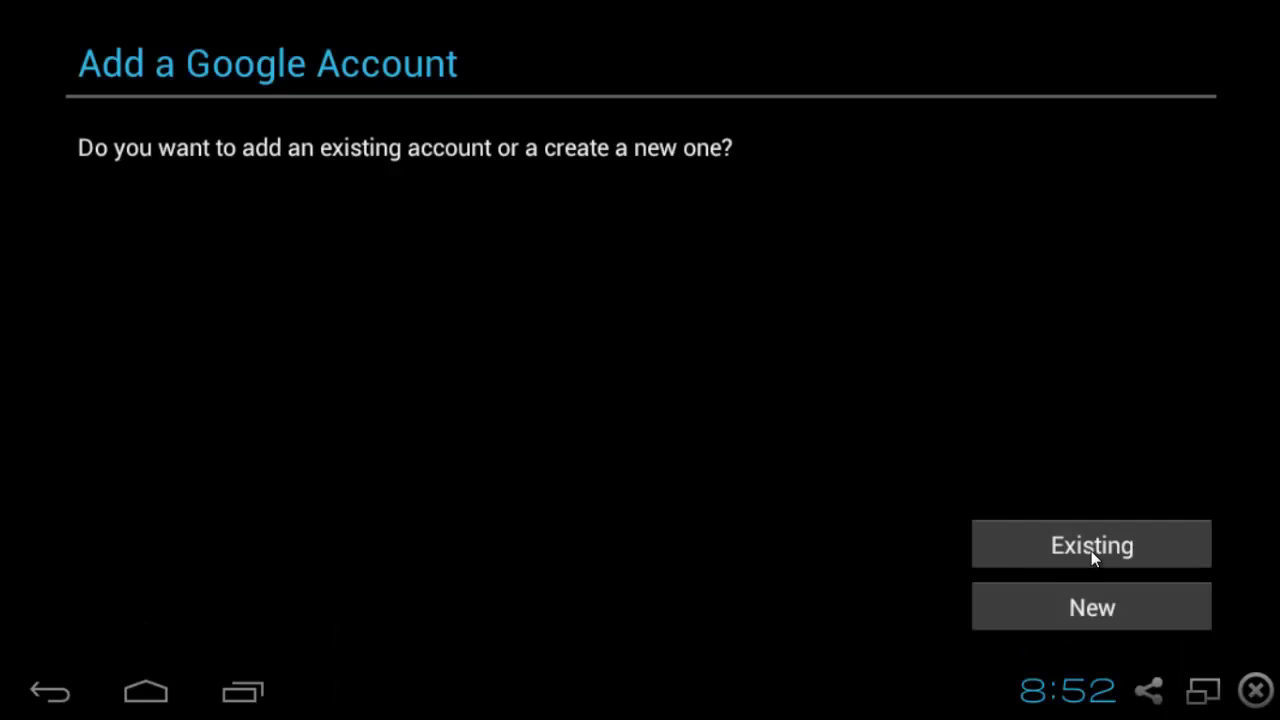
left_click(1093, 558)
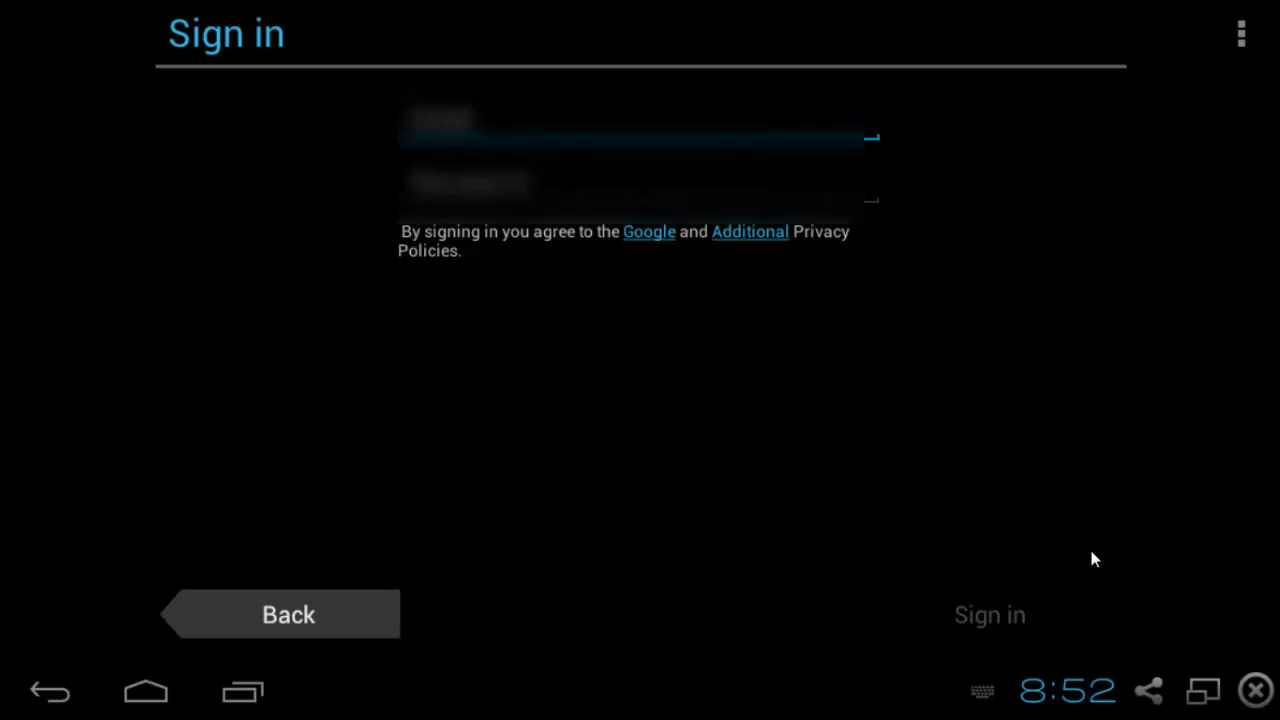
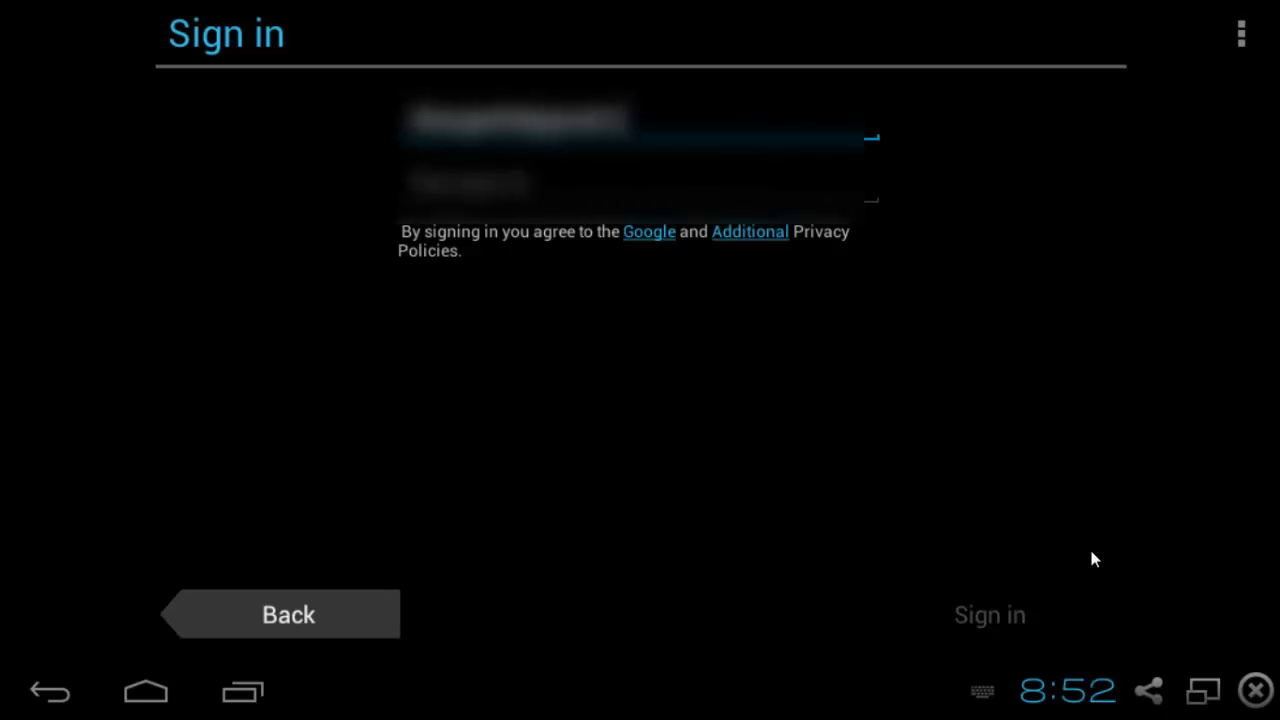
key("Tab")
type("password")
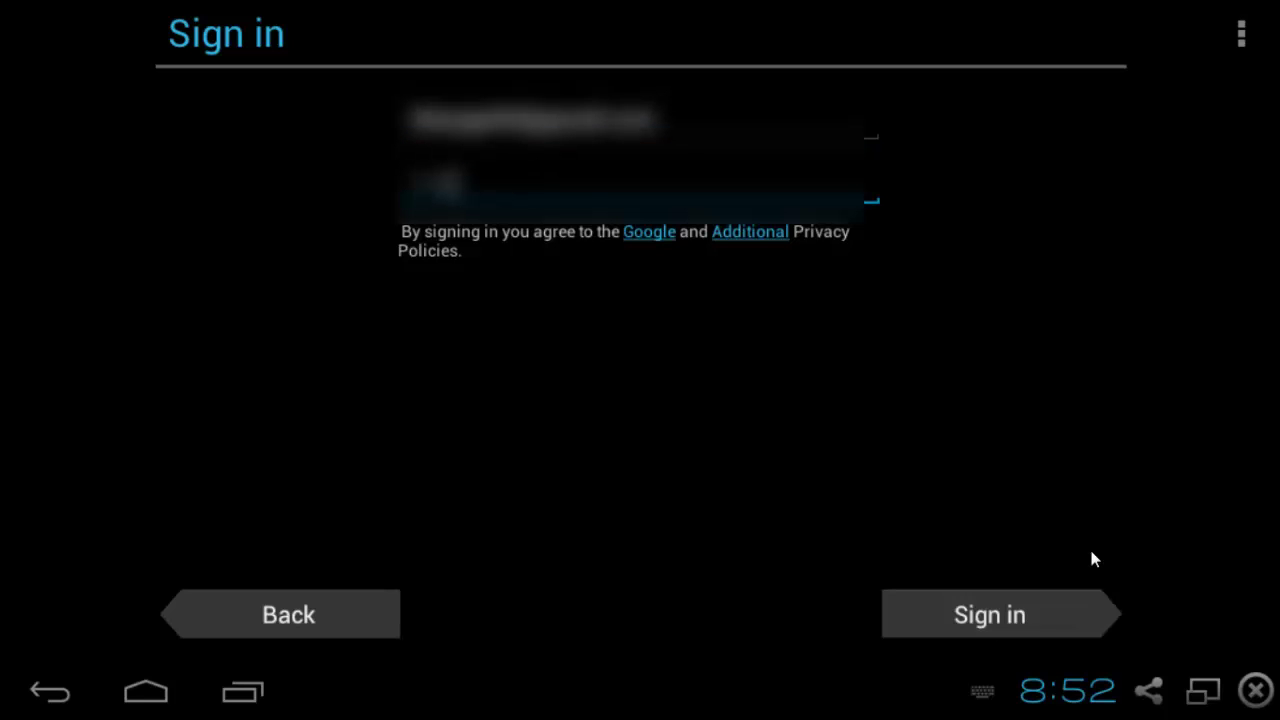
type("12")
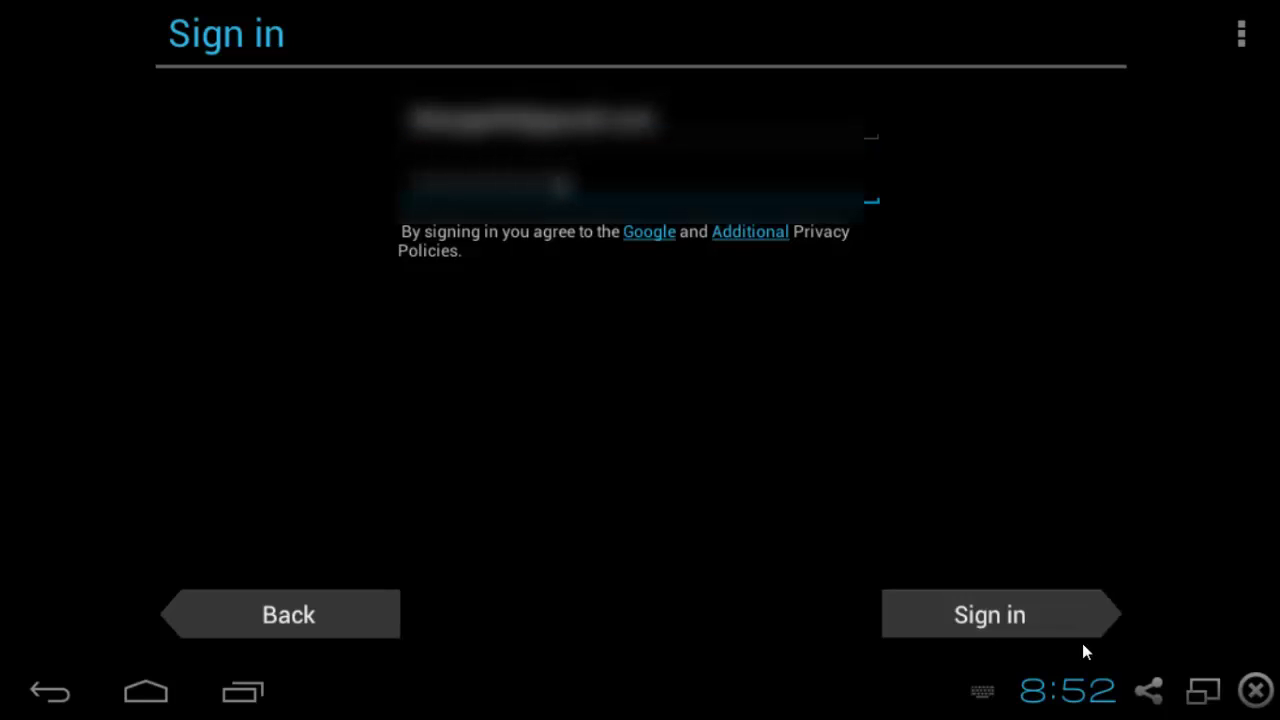
left_click(997, 615)
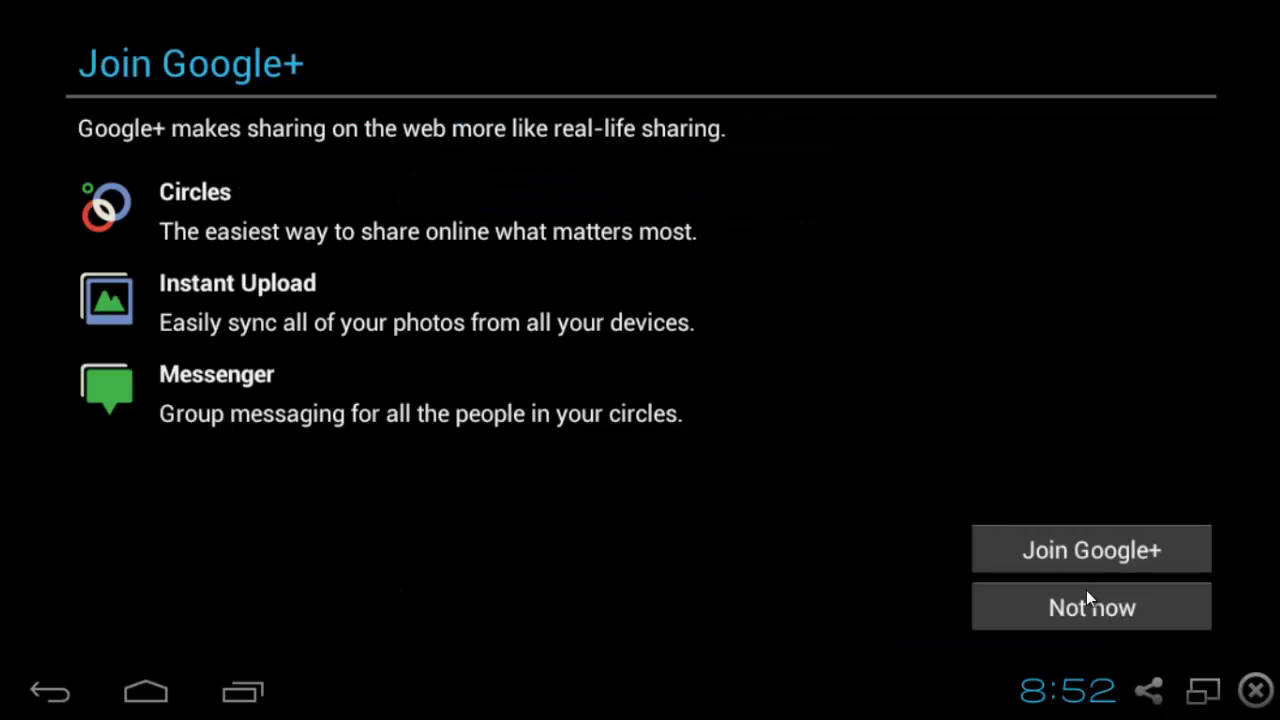
left_click(1095, 601)
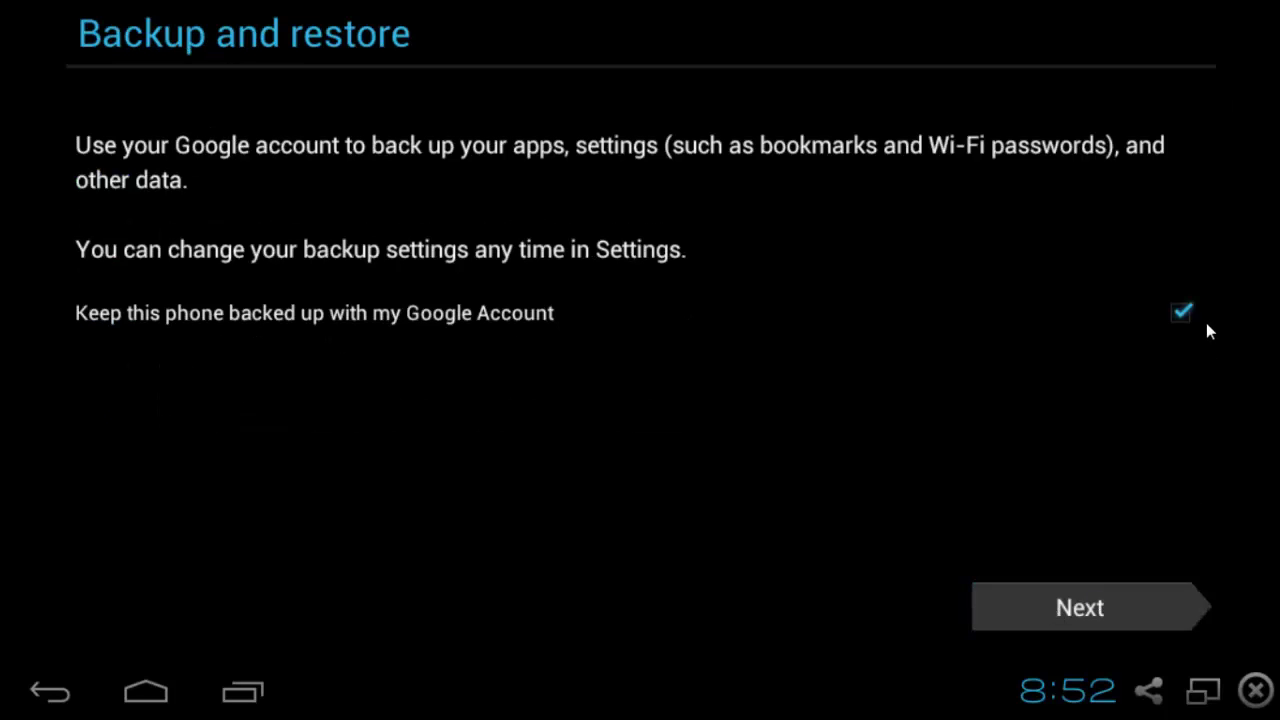
left_click(1066, 618)
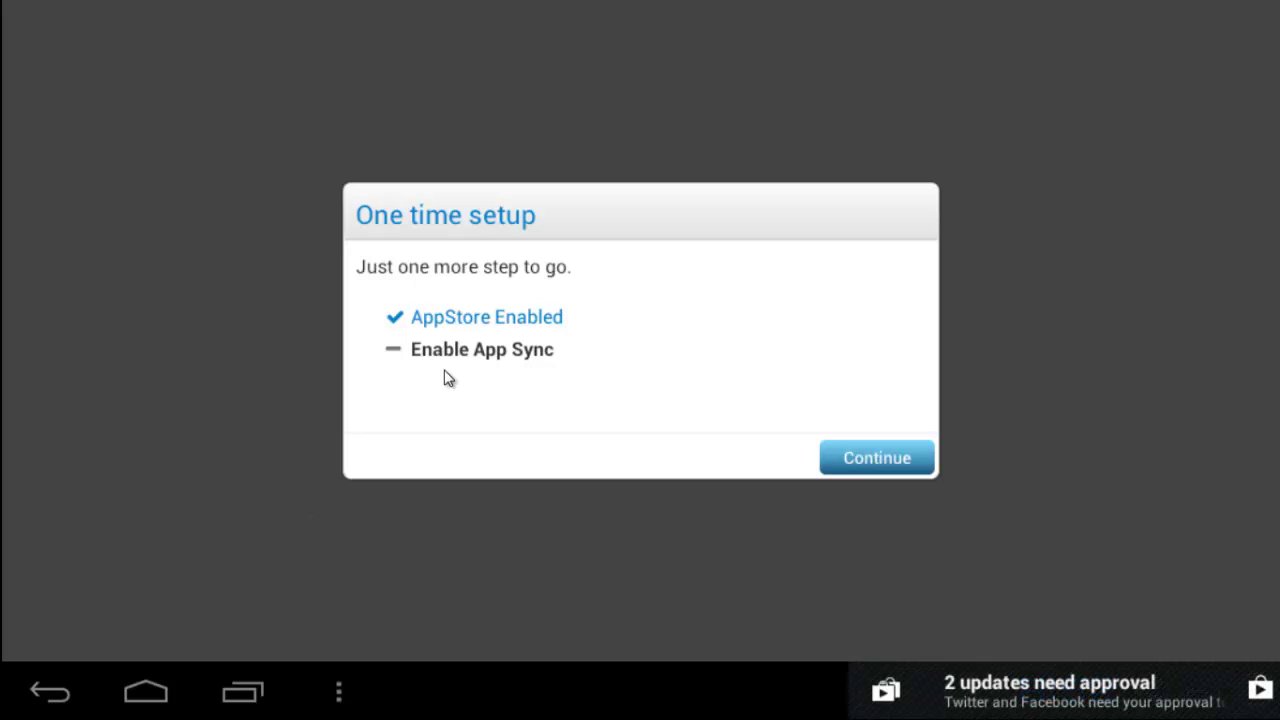
Enter the account password on the Enable App Sync page, sign in, and never save the password.
left_click(869, 461)
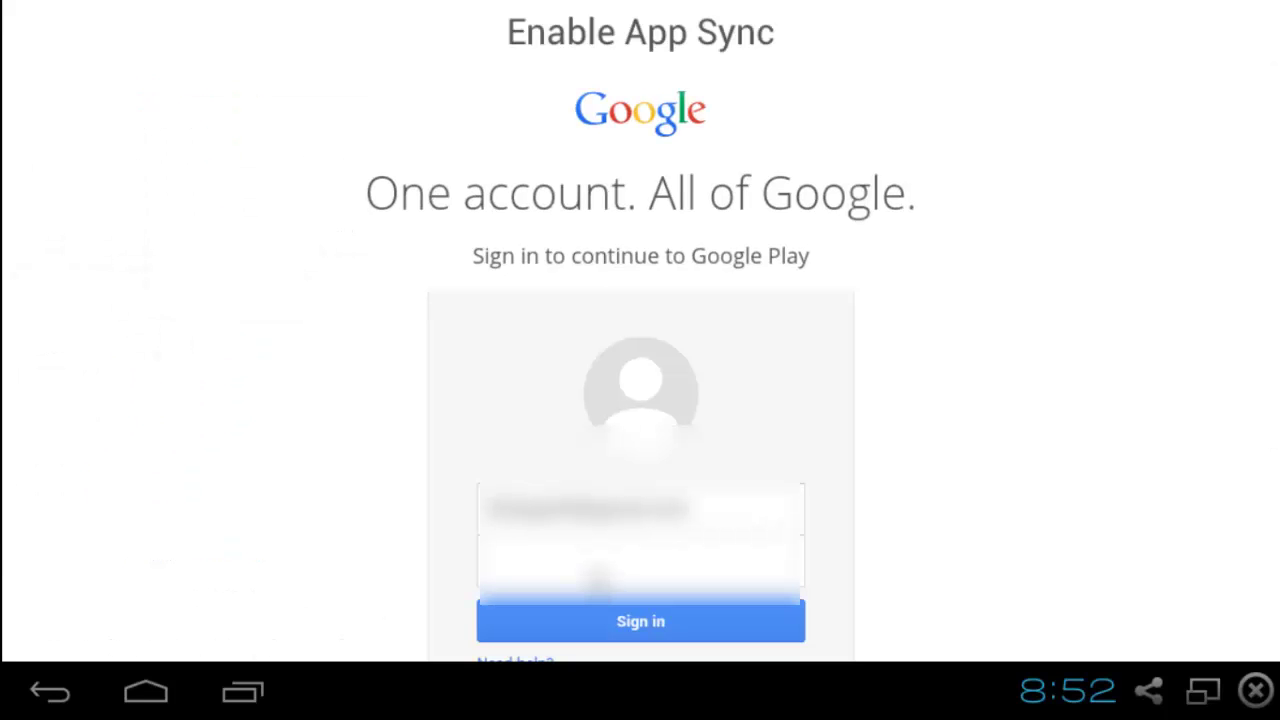
left_click(598, 578)
type("••••••••••")
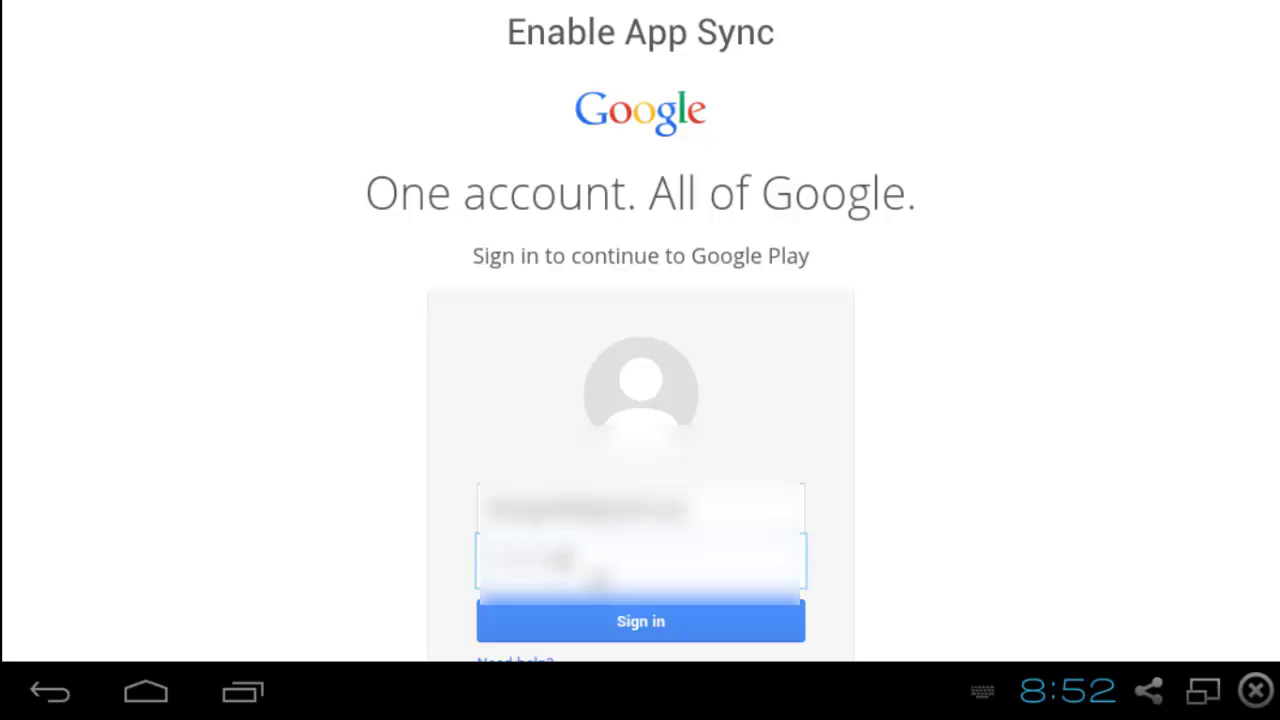
left_click(614, 616)
left_click(396, 400)
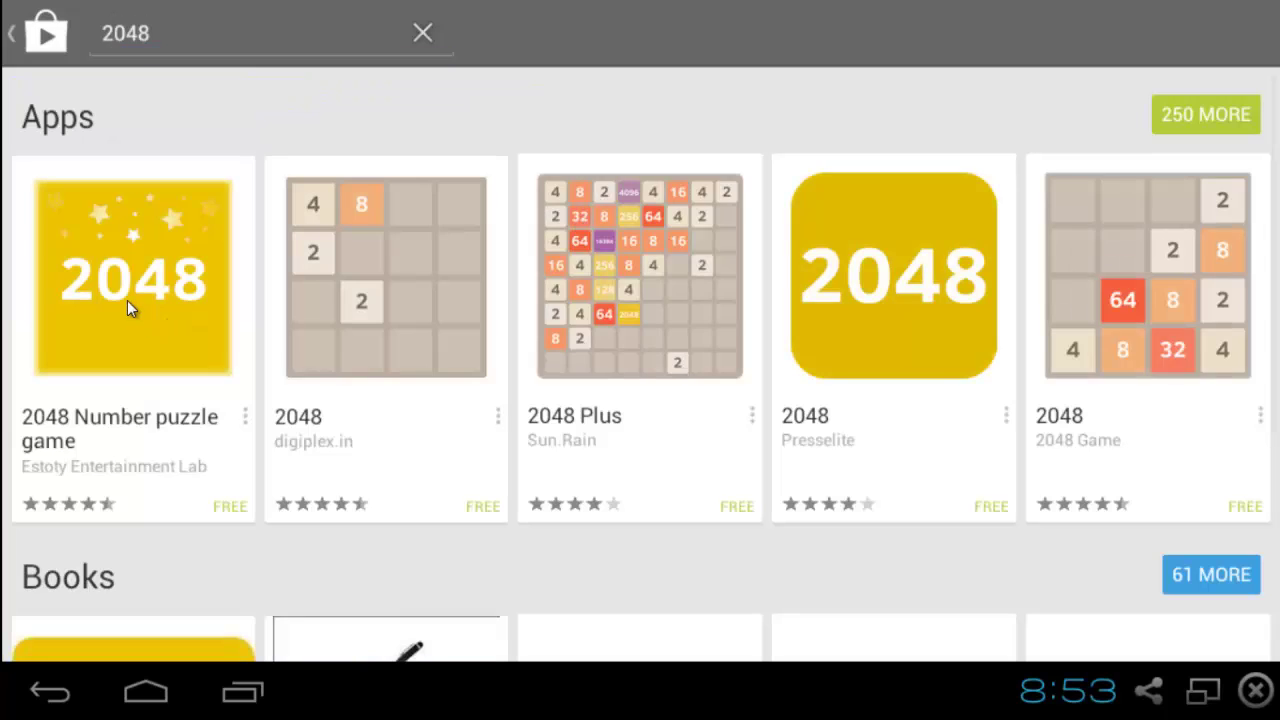
Install 2048 Number puzzle game by Estoty, accepting its permissions, then launch it.
left_click(127, 300)
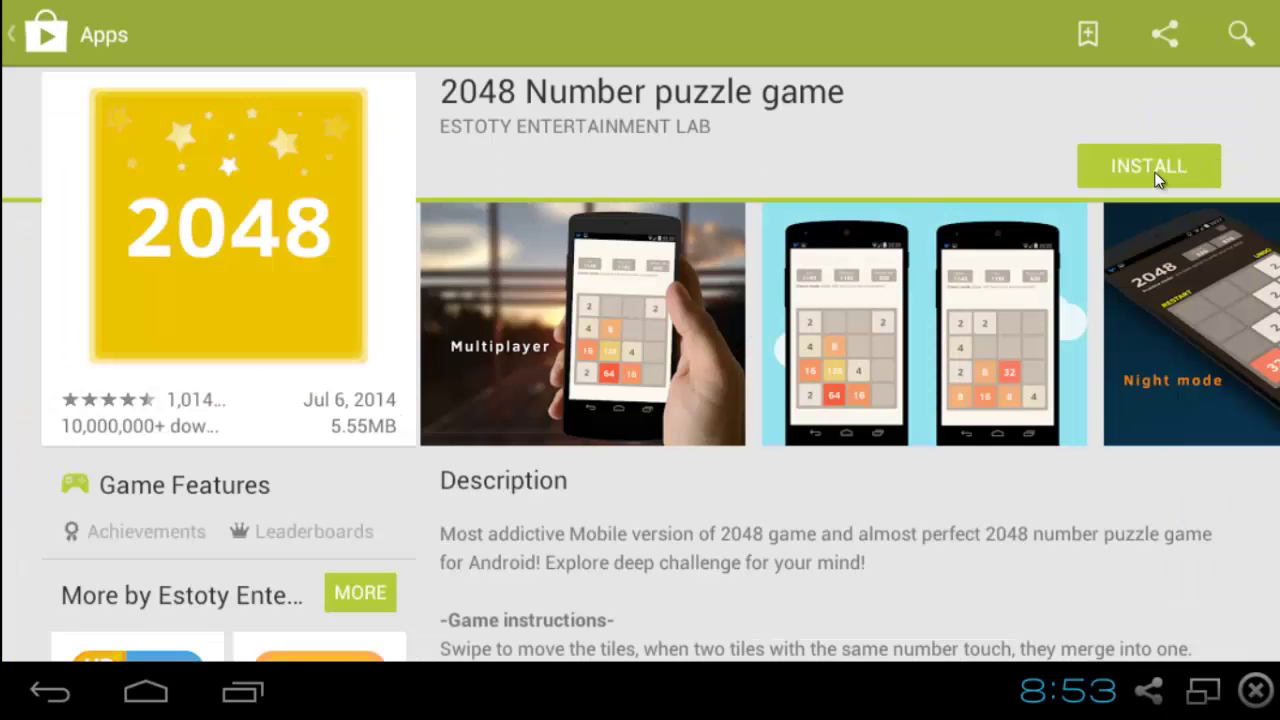
left_click(1155, 172)
left_click(769, 455)
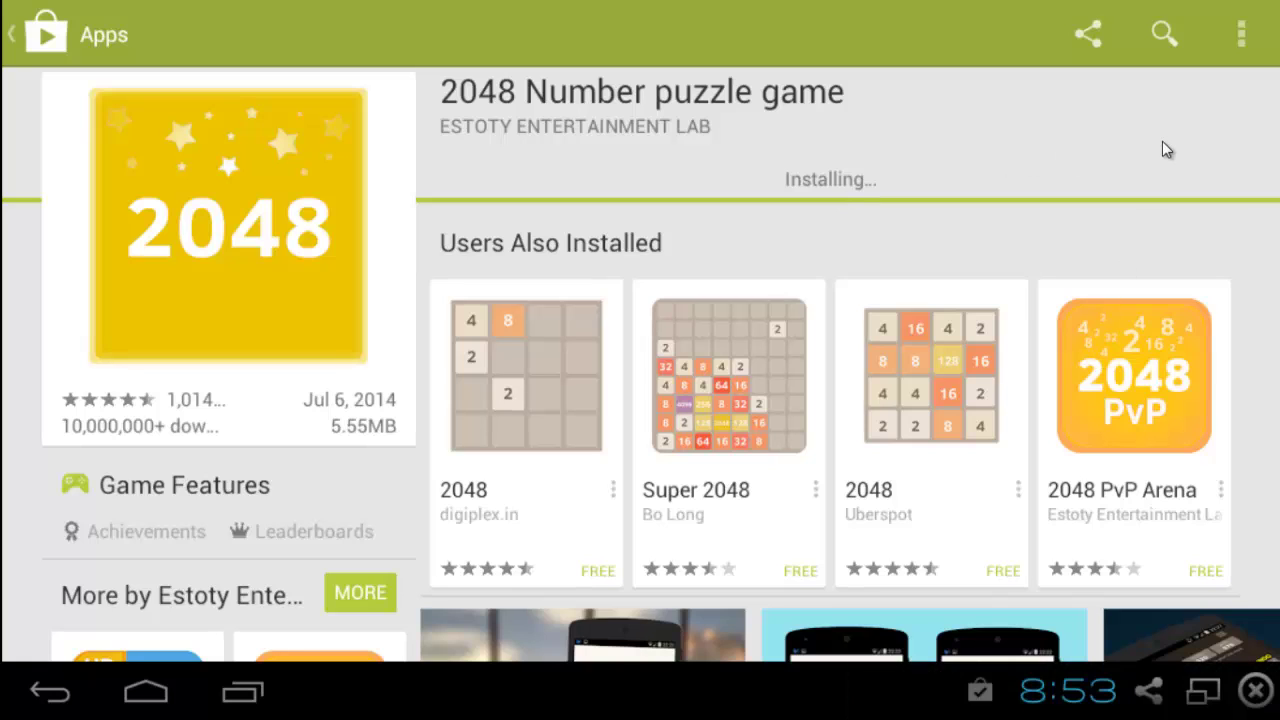
left_click(1143, 172)
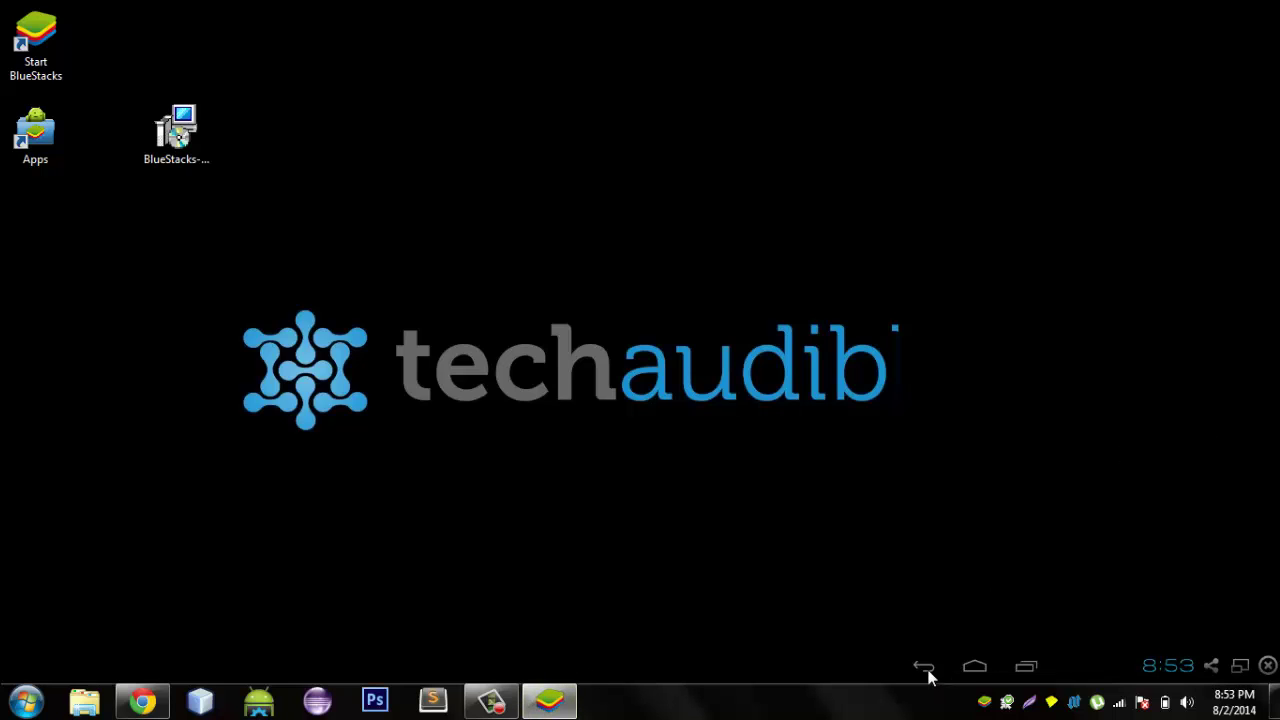
Dismiss the install notification, swipe through the 2048 tutorial, and slide the tiles right.
mouse_move(568, 706)
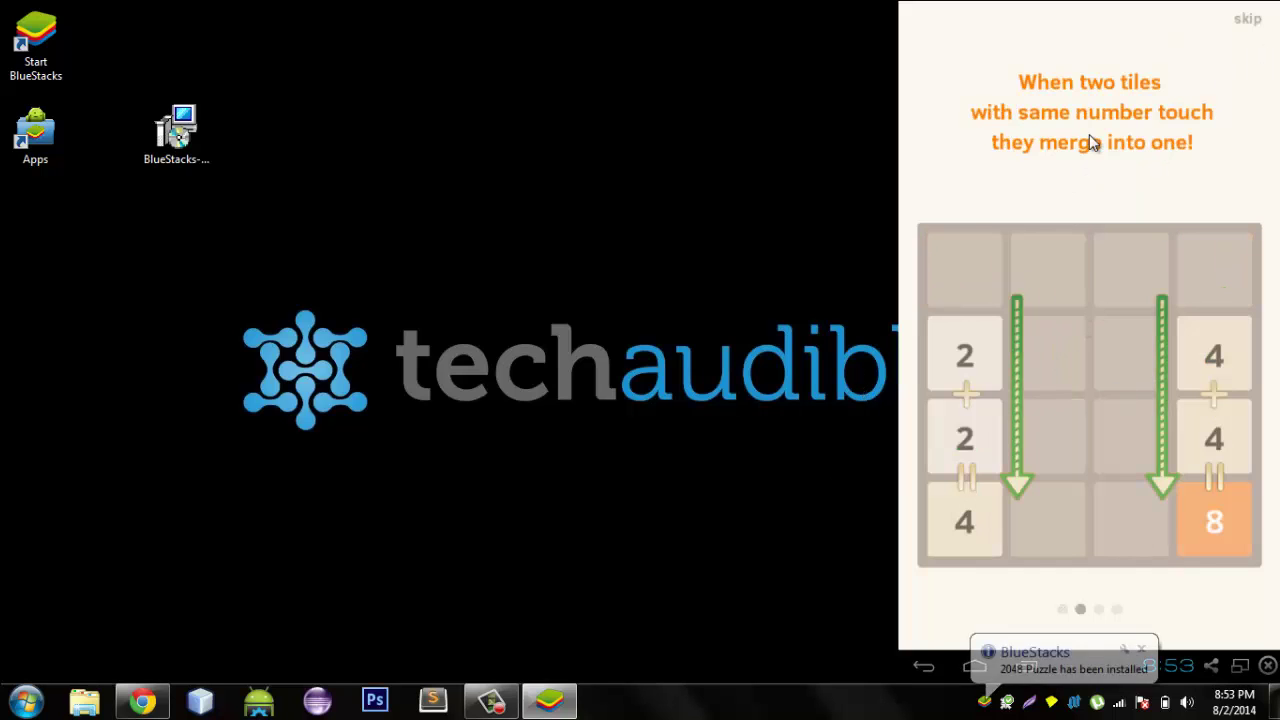
left_click(1144, 648)
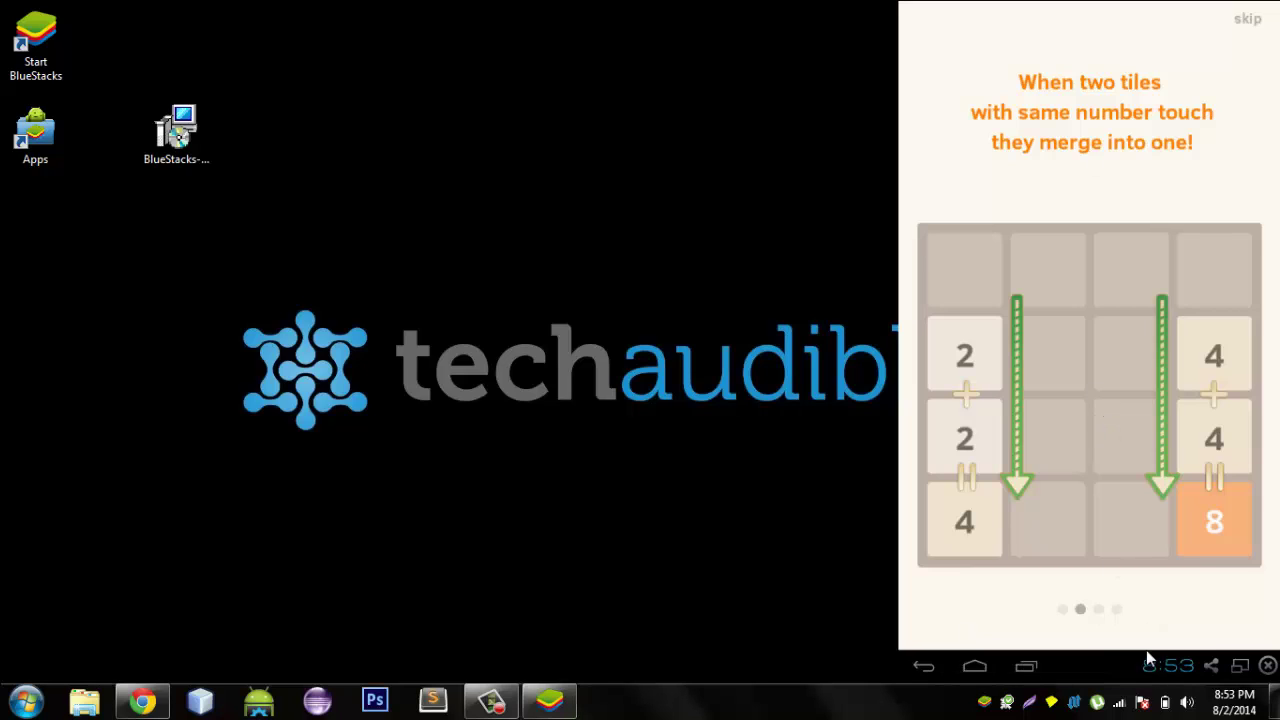
left_click_drag(1117, 505, 1017, 414)
left_click_drag(1150, 437, 797, 500)
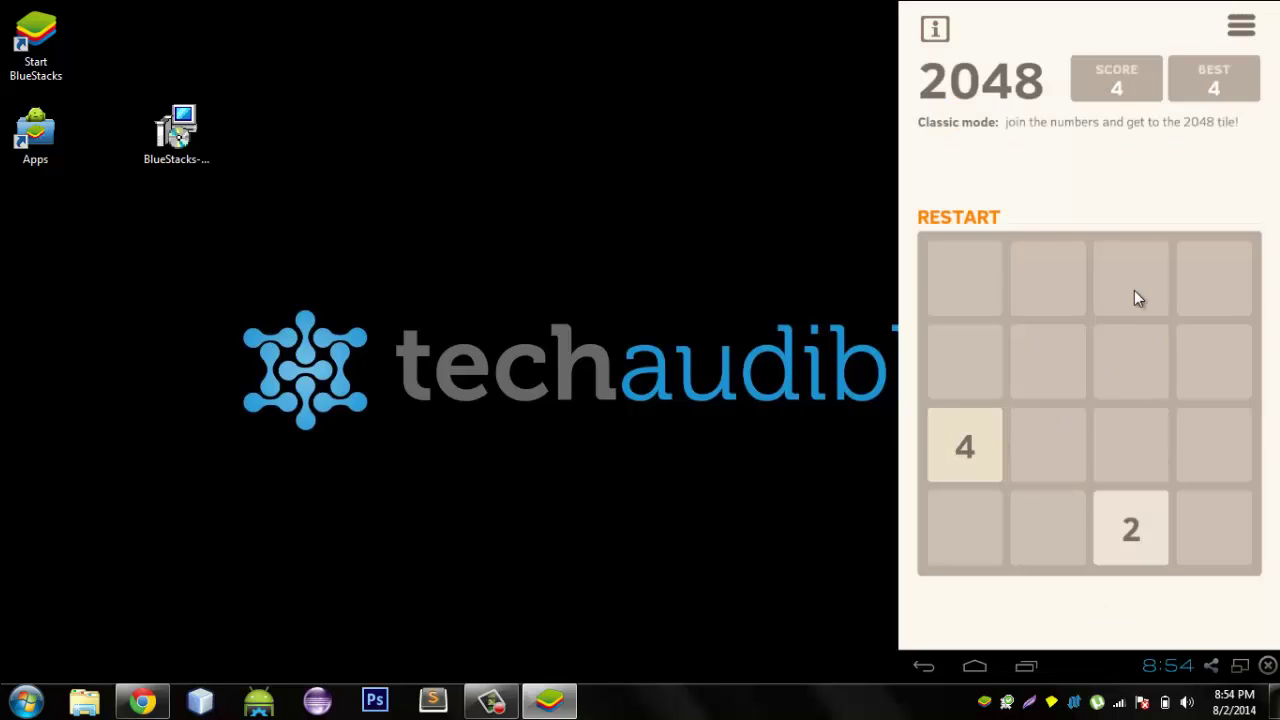
left_click_drag(983, 441, 1026, 401)
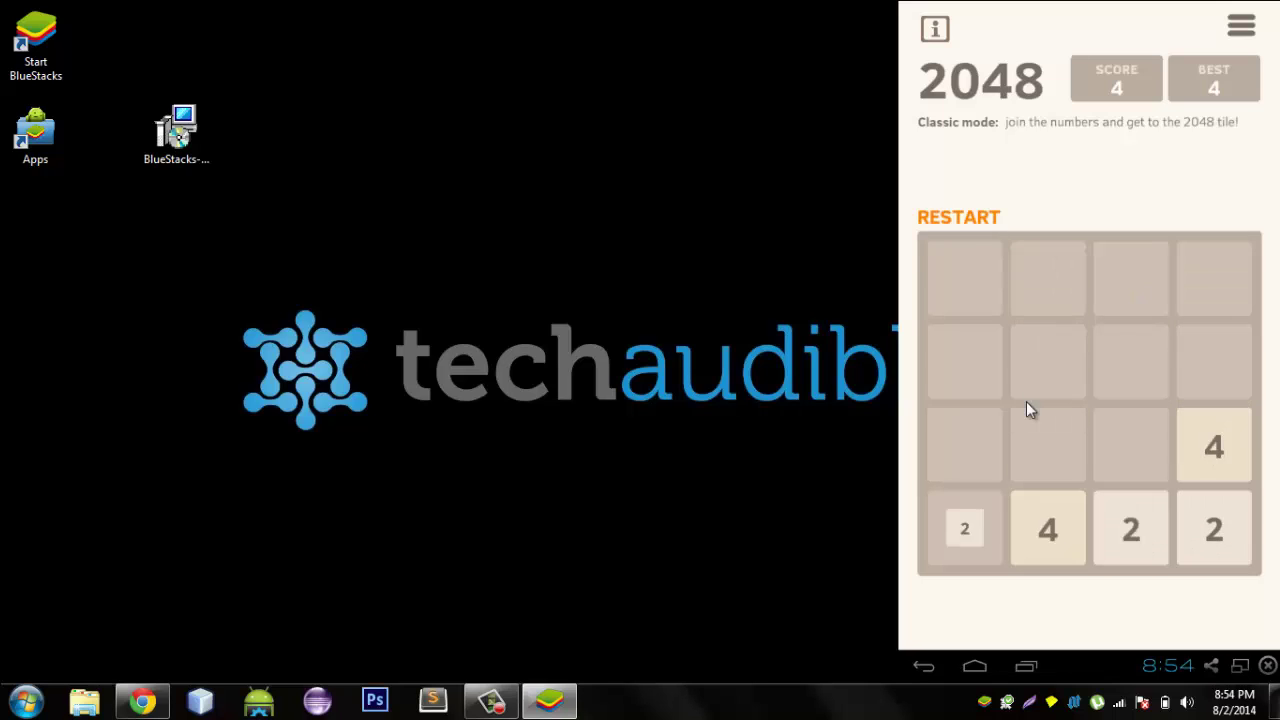
View the 2048 Settings from the main menu, then return to the board.
left_click(1241, 28)
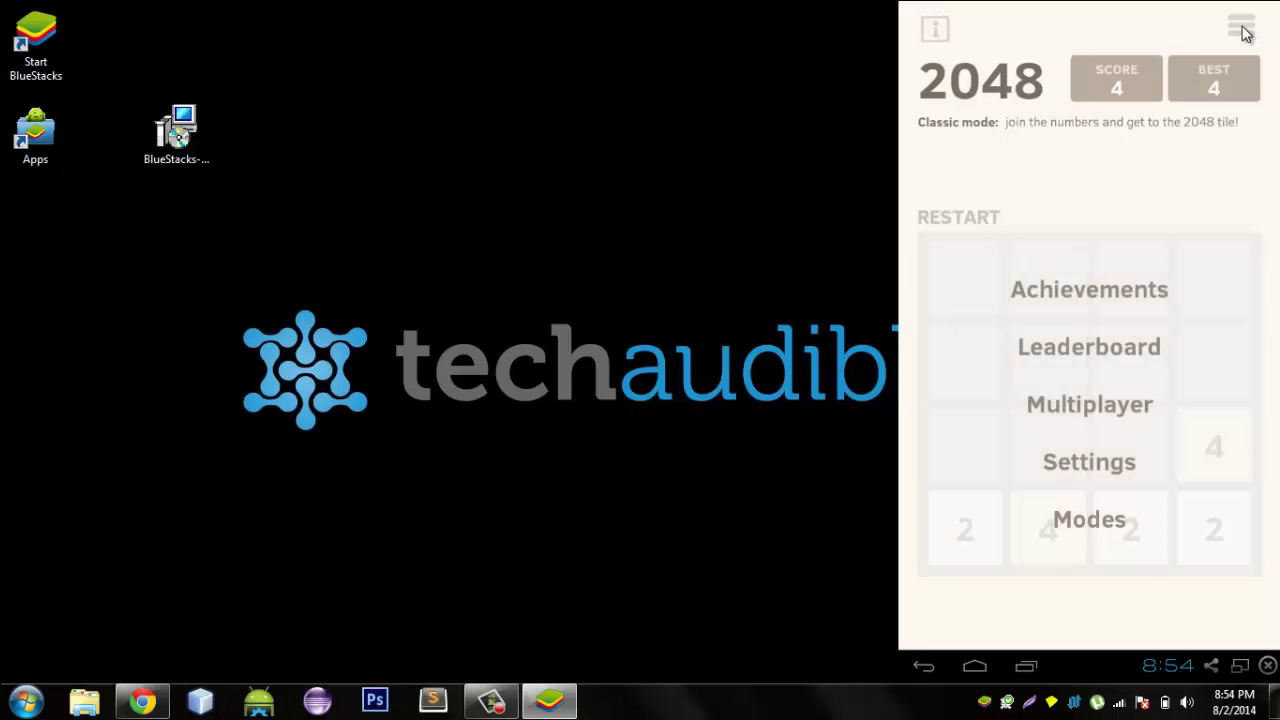
left_click(1110, 460)
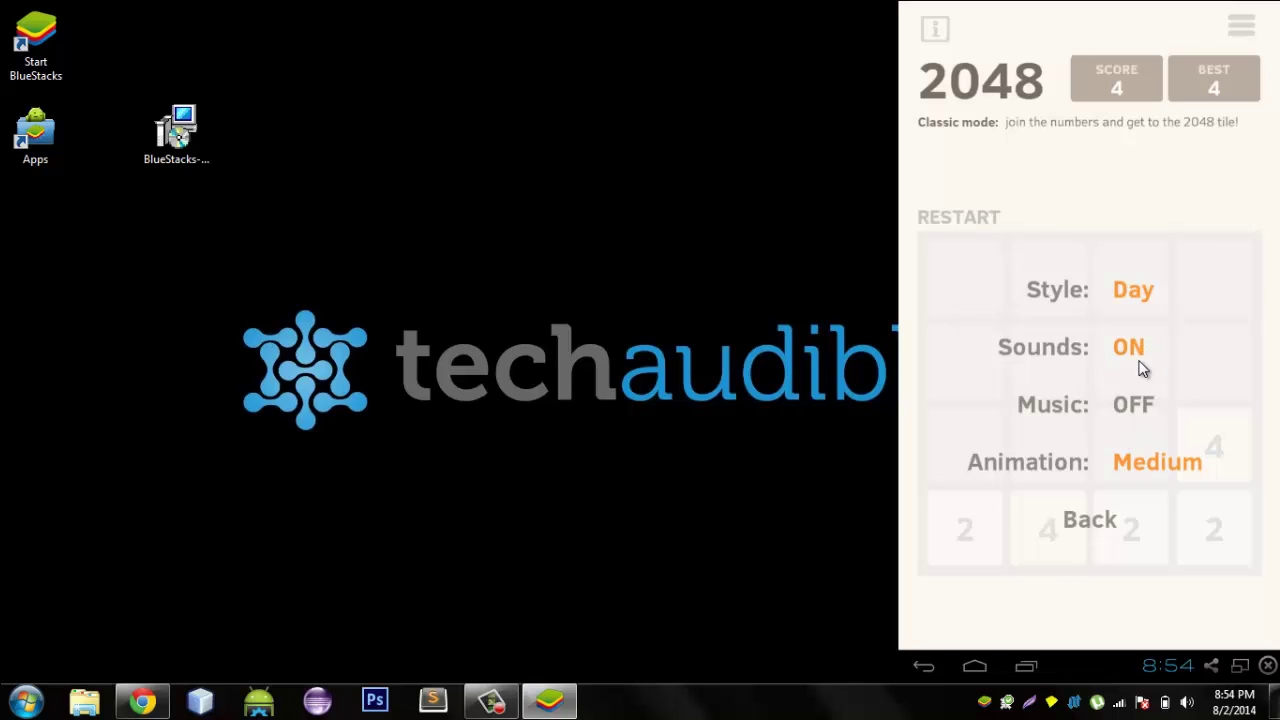
left_click(1104, 522)
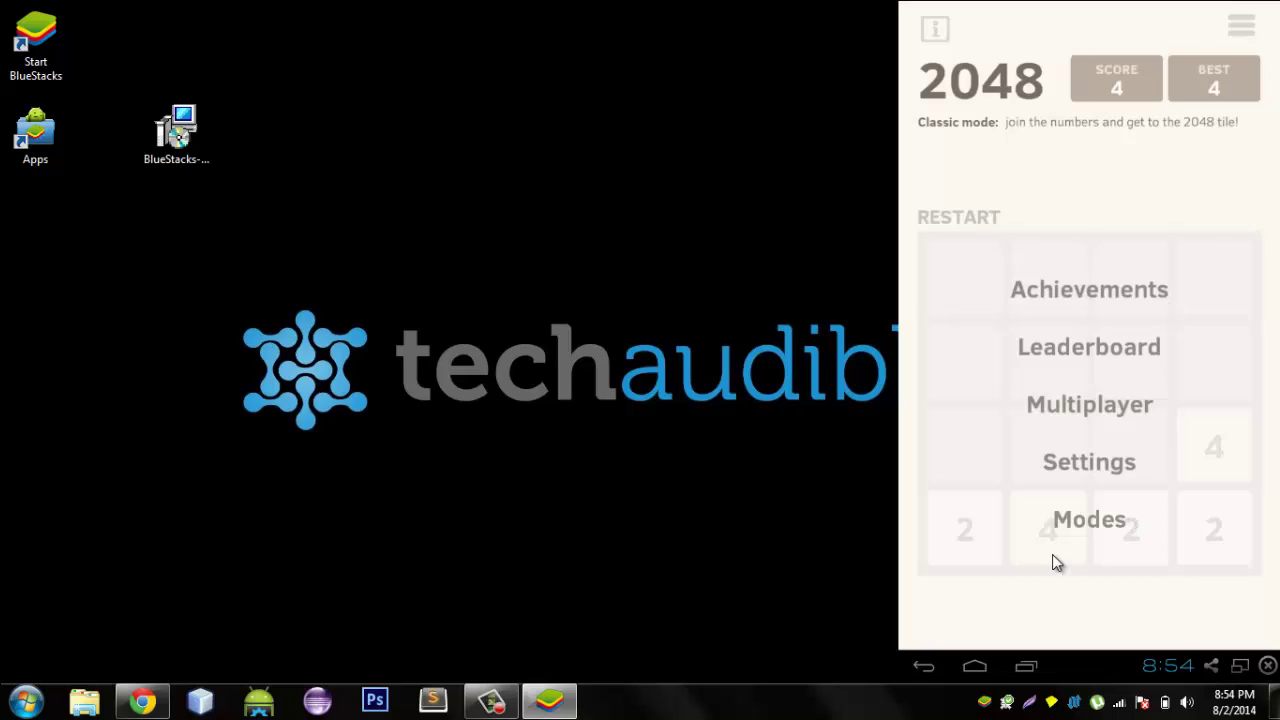
left_click(975, 217)
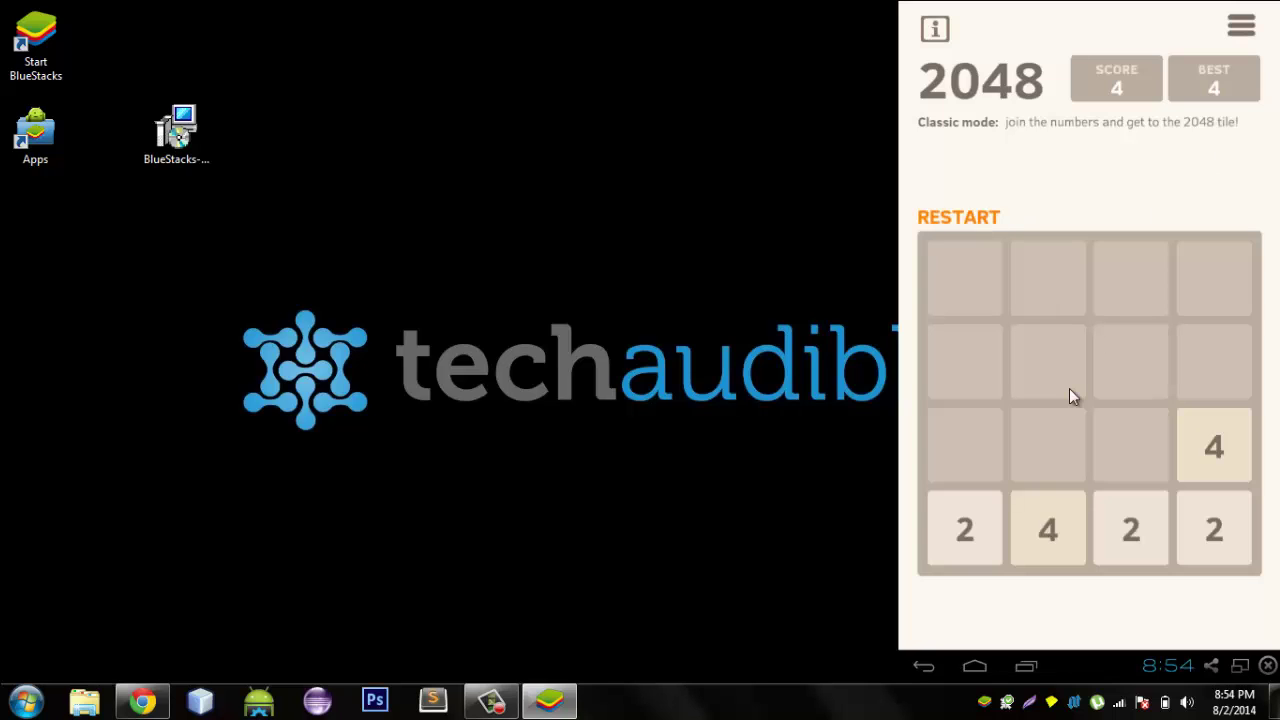
Play several up, down, left and right moves, raising the score to 68 with a 16 tile.
key("Up")
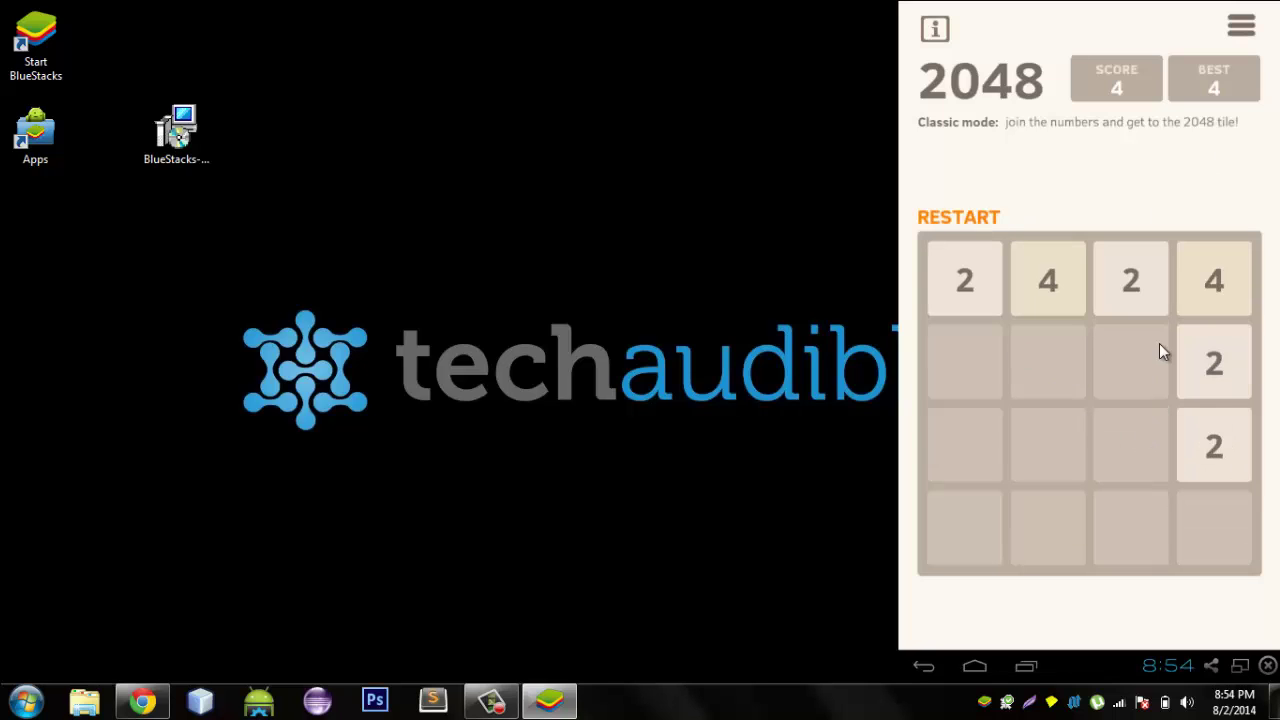
left_click_drag(1159, 343, 1040, 574)
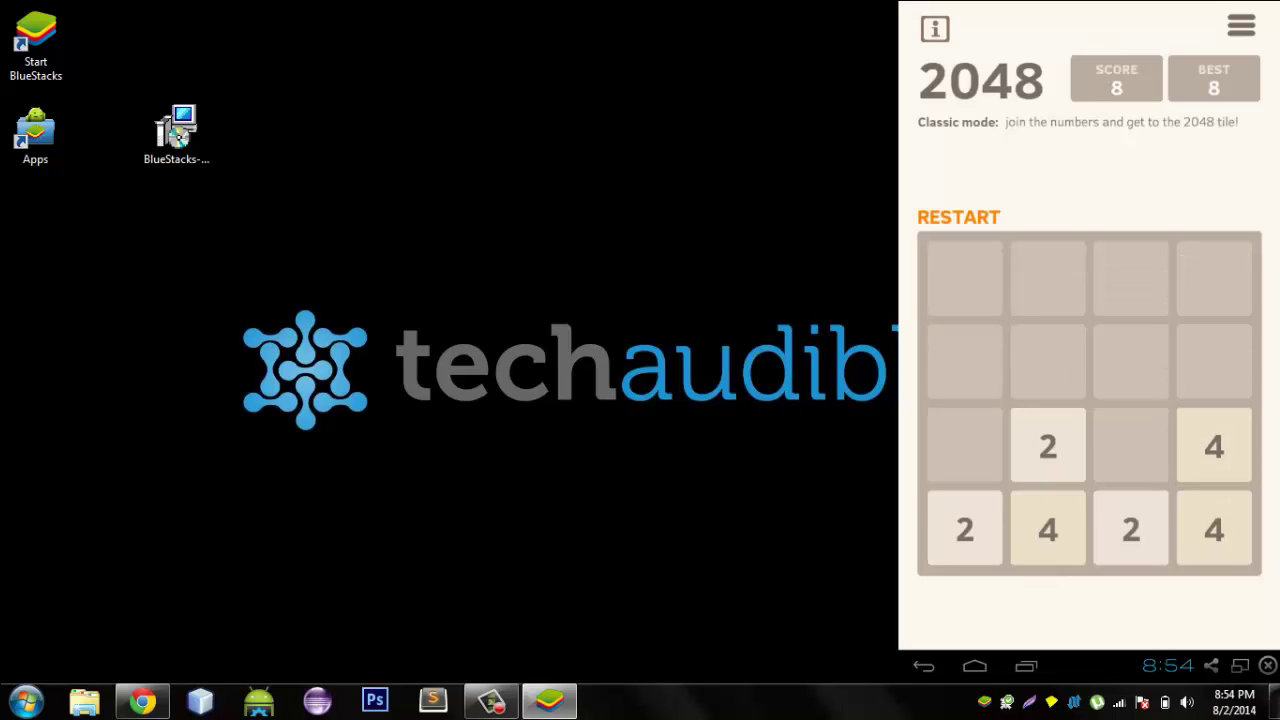
left_click_drag(1169, 357, 875, 422)
left_click_drag(1012, 283, 1046, 493)
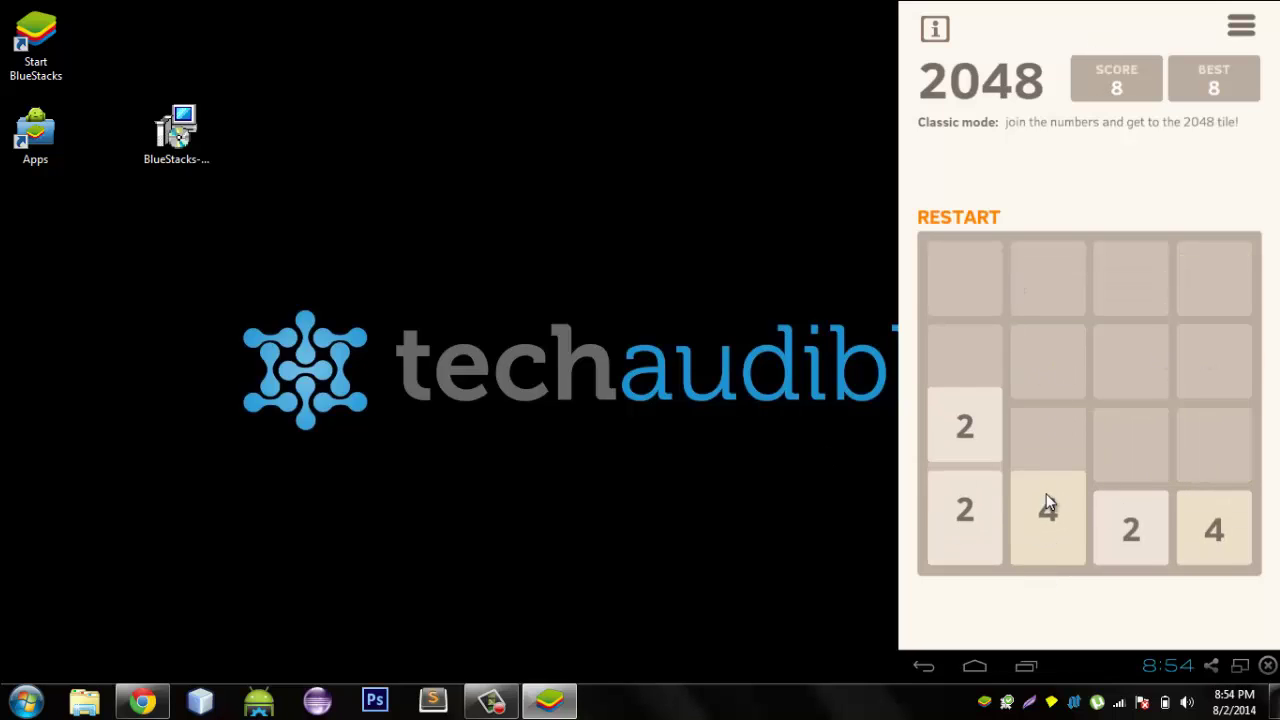
left_click_drag(987, 394, 994, 480)
left_click_drag(966, 434, 1000, 580)
left_click_drag(1074, 536, 886, 551)
left_click_drag(963, 455, 1245, 571)
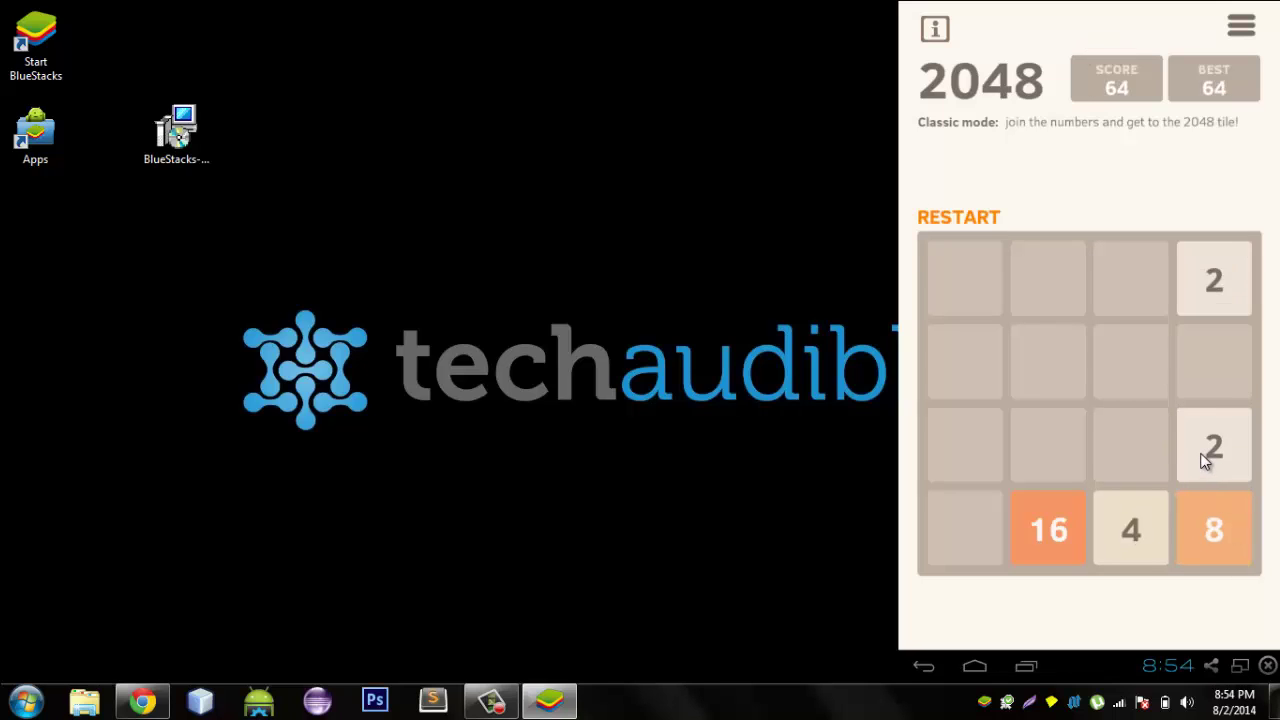
left_click_drag(1219, 309, 1240, 448)
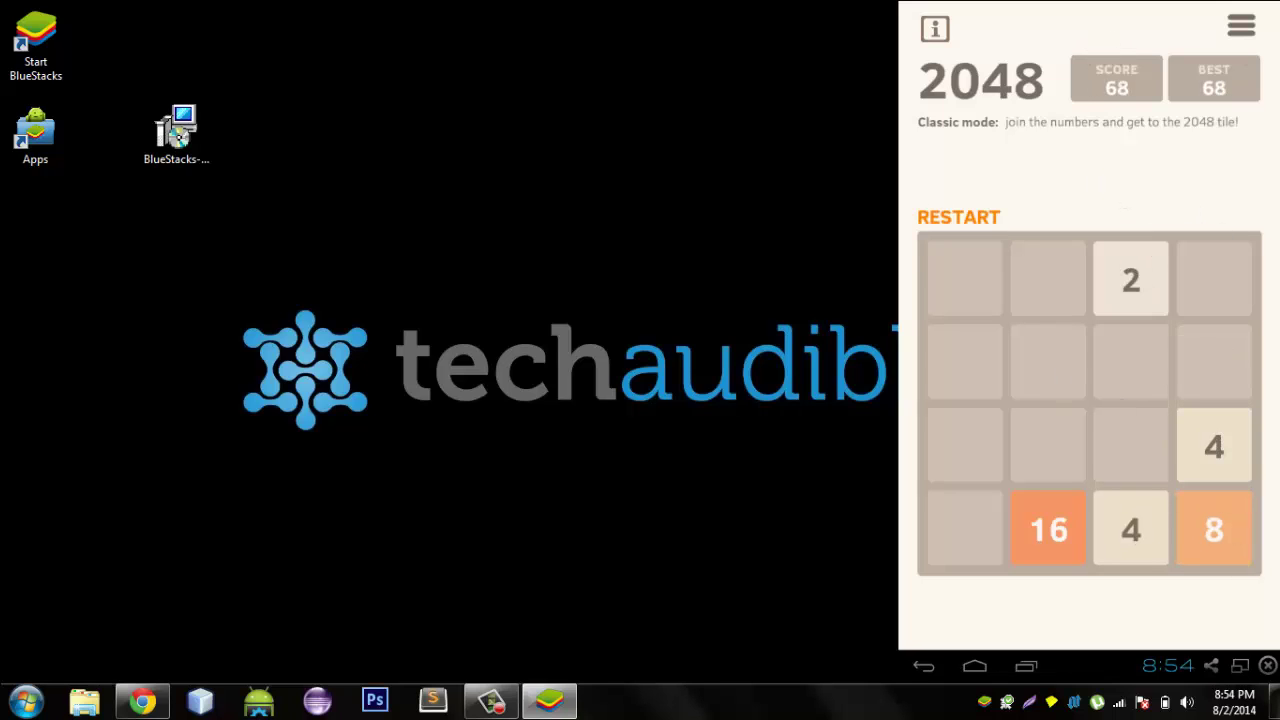
Exit 2048 from the Leave game prompt and back out of the Play Store search results.
left_click(1233, 48)
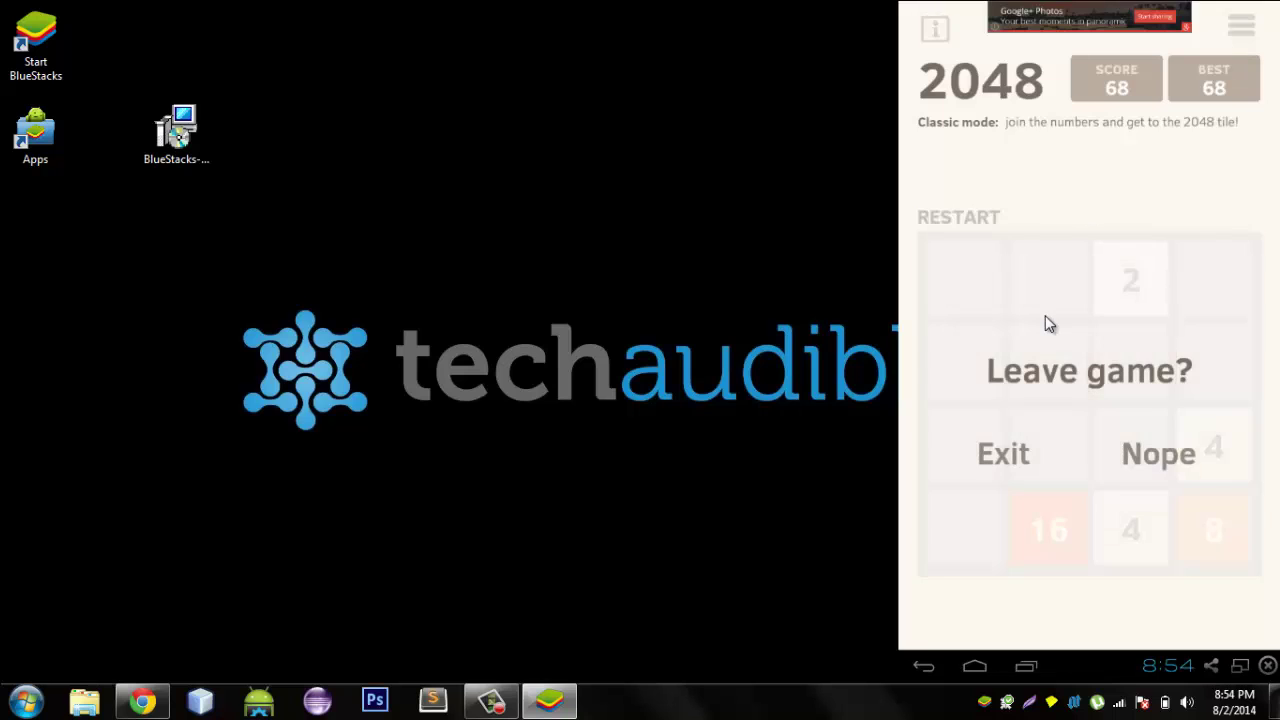
left_click(1008, 458)
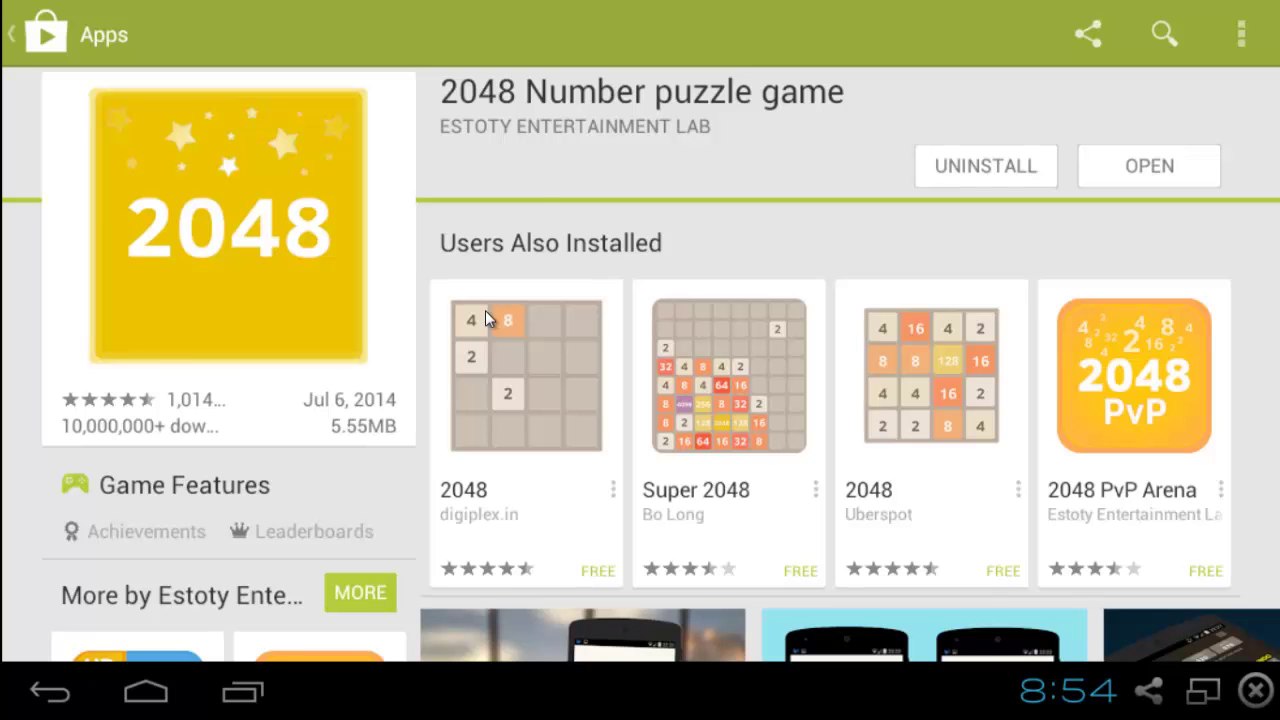
key("Escape")
scroll(437, 368, "down", 5)
scroll(437, 368, "up", 5)
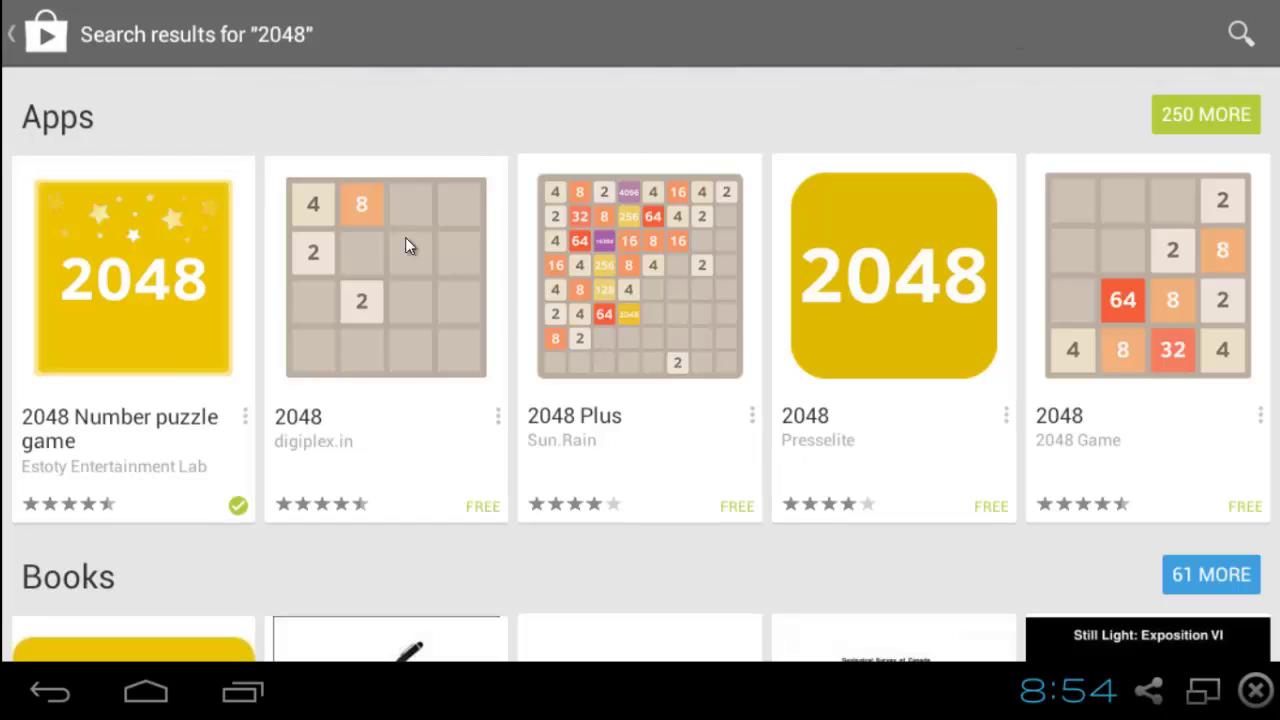
scroll(482, 232, "up", 1)
key("Escape")
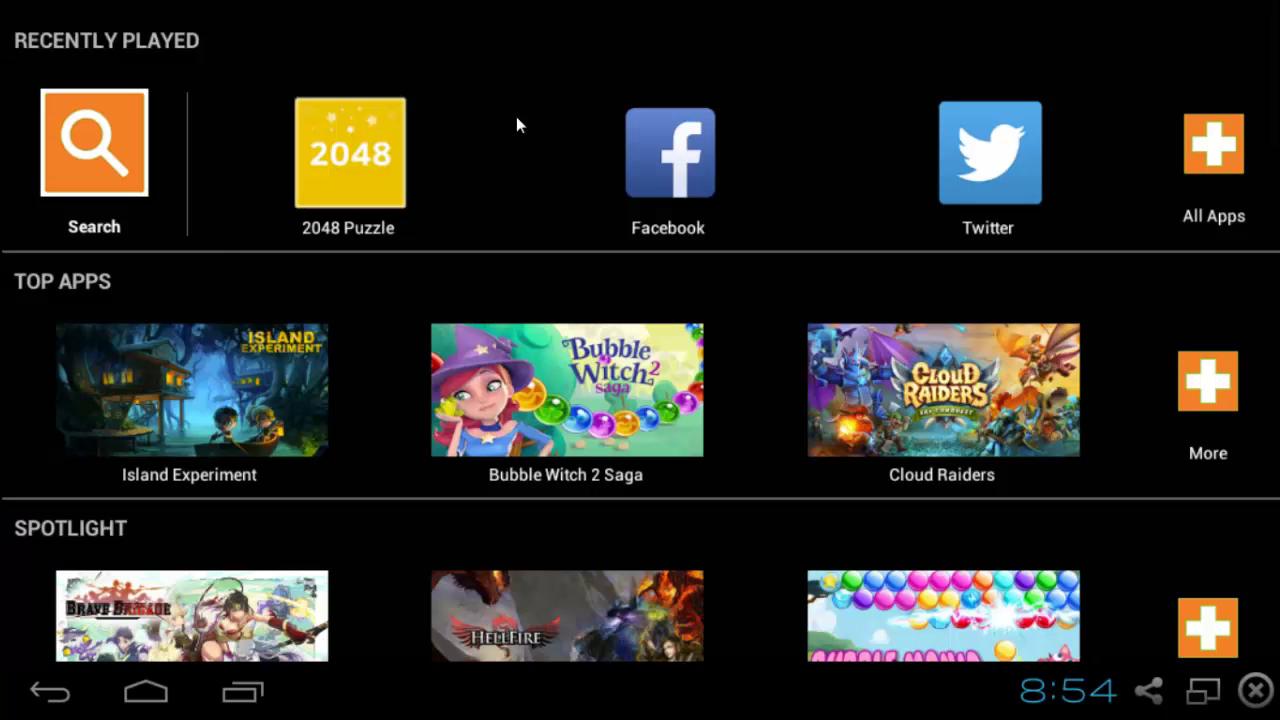
left_click(1215, 168)
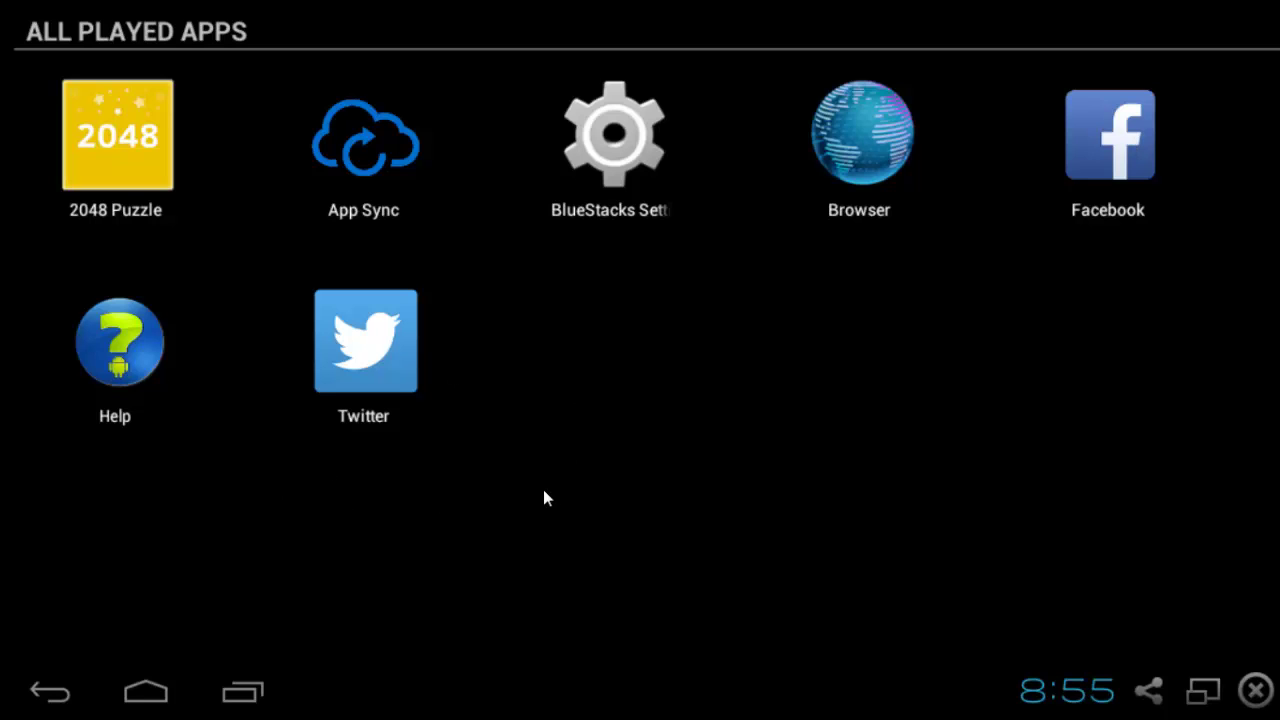
key("Escape")
scroll(741, 384, "down", 15)
scroll(741, 383, "down", 8)
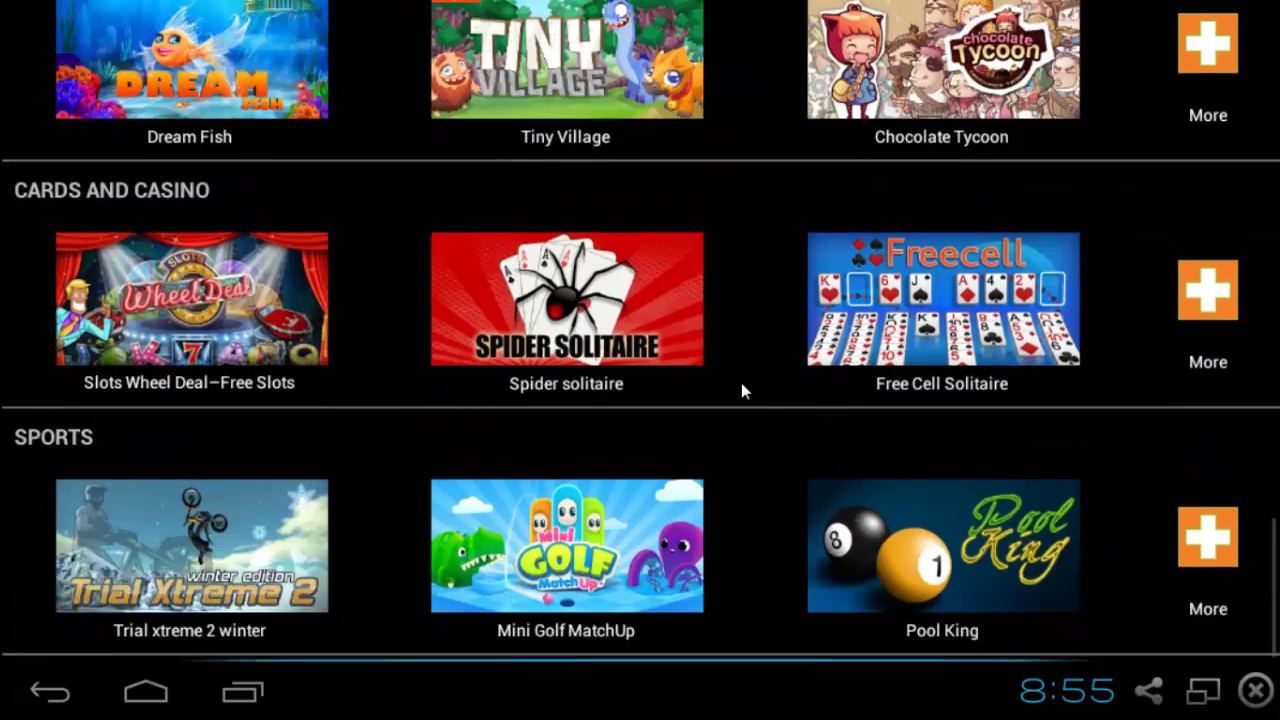
scroll(741, 383, "up", 3)
scroll(741, 383, "up", 15)
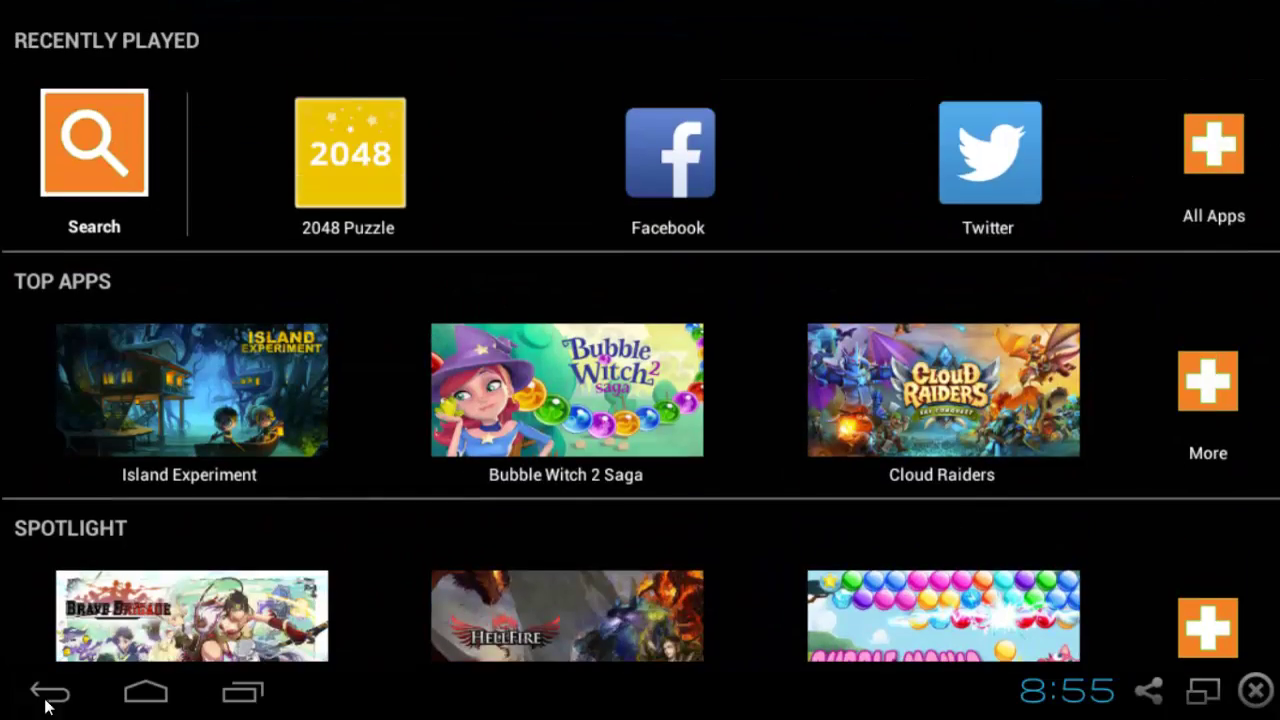
Return to the BlueStacks home screen and bring up the recent apps list.
left_click(40, 694)
left_click(160, 700)
left_click(242, 692)
Swipe away Play Store, BS-Services, 2048 Puzzle and App Sync, then open and dismiss the share options.
left_click_drag(137, 581, 566, 563)
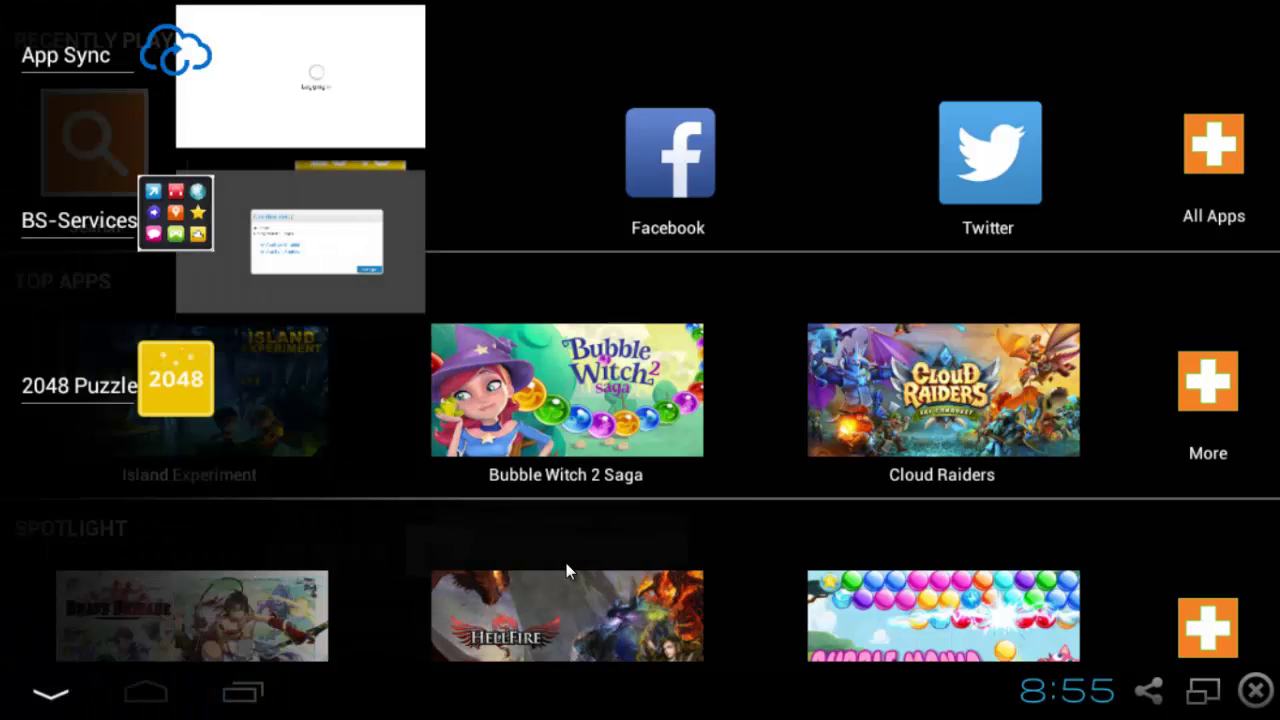
left_click_drag(210, 488, 513, 523)
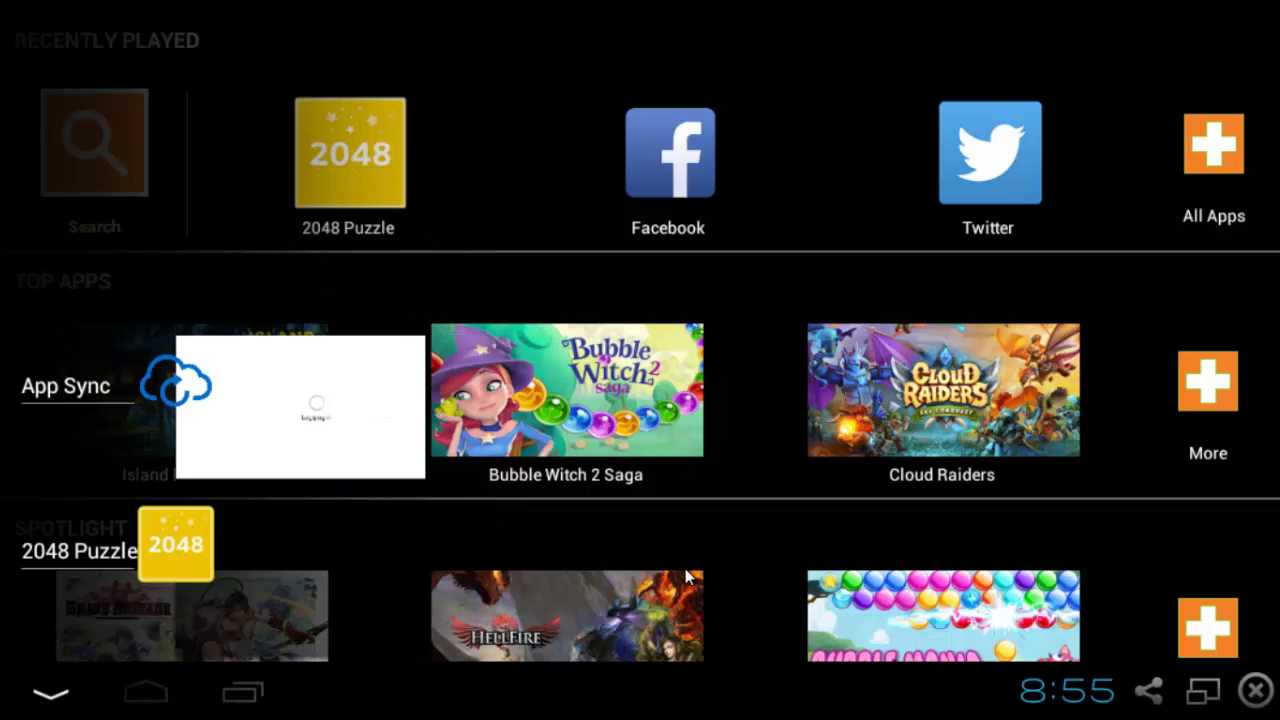
left_click_drag(305, 550, 620, 568)
left_click_drag(232, 584, 960, 458)
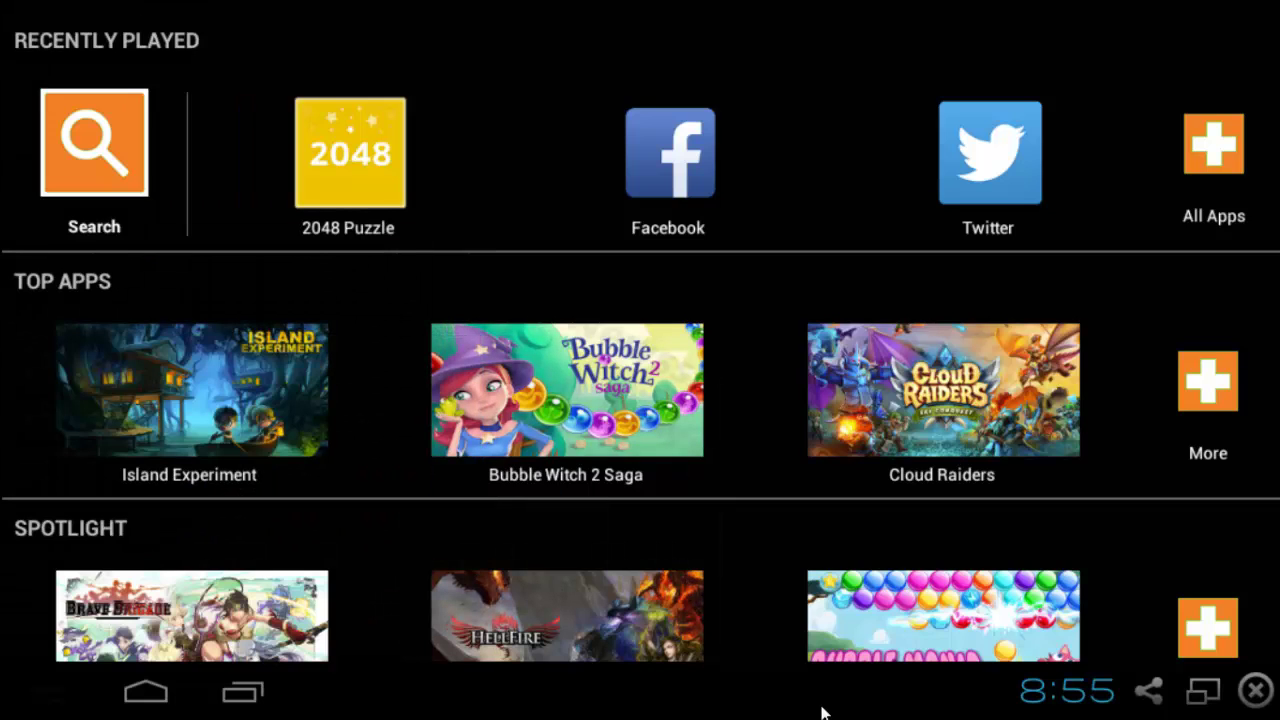
left_click(1151, 692)
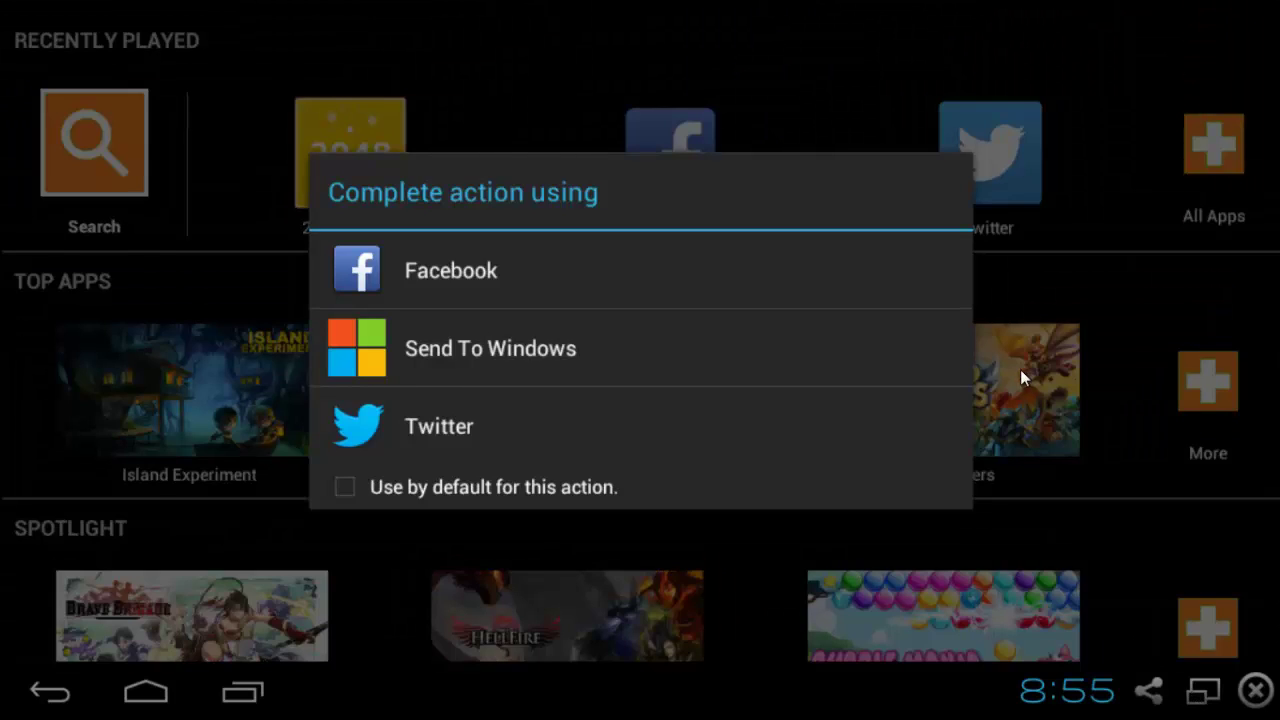
left_click(1140, 430)
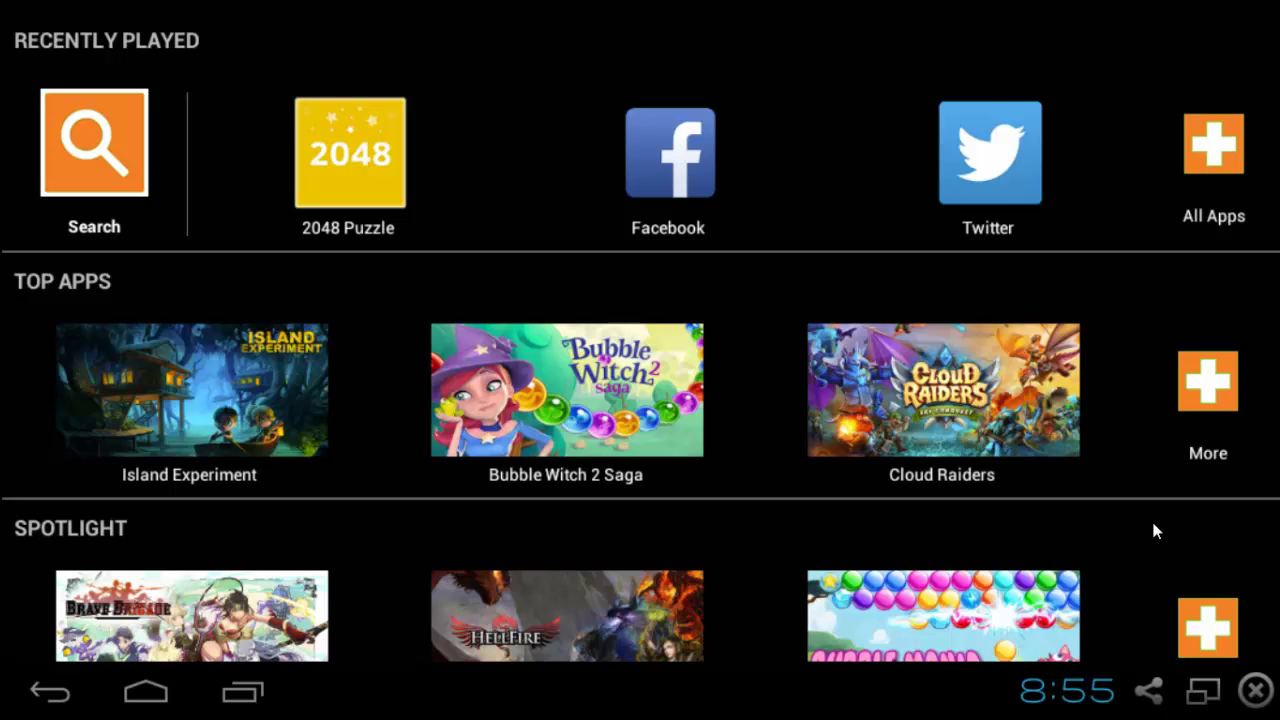
left_click(1256, 690)
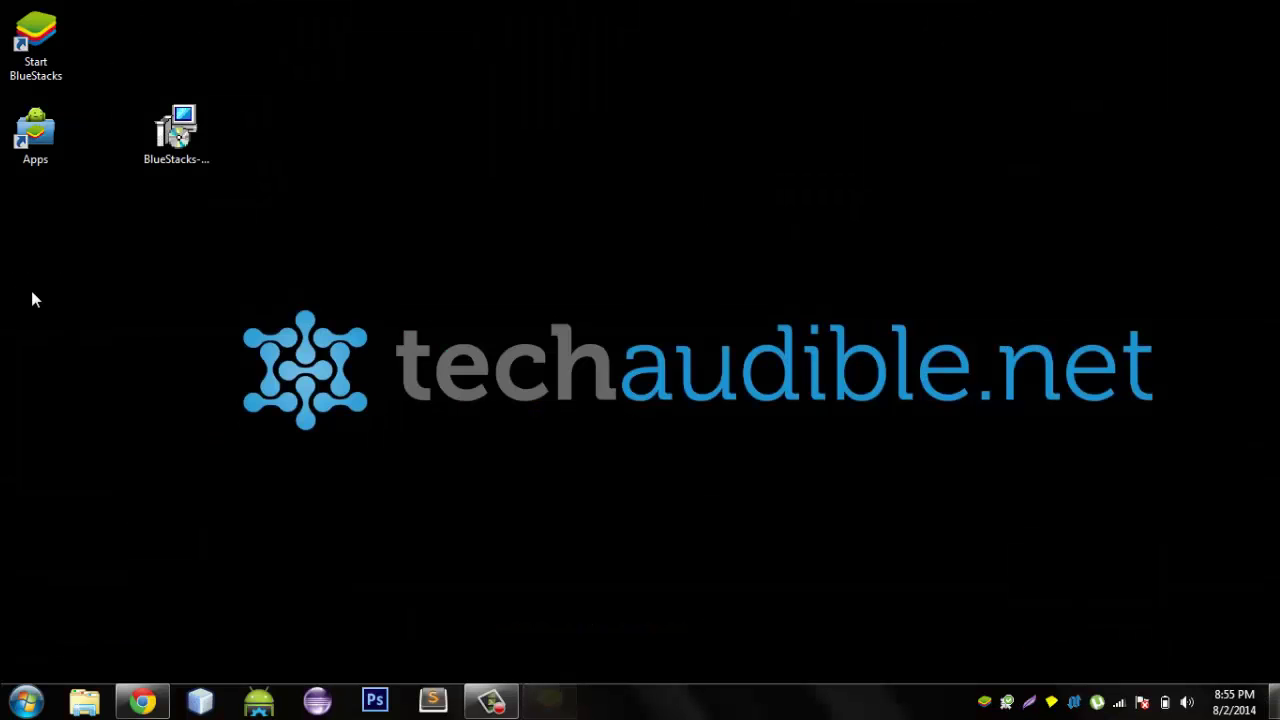